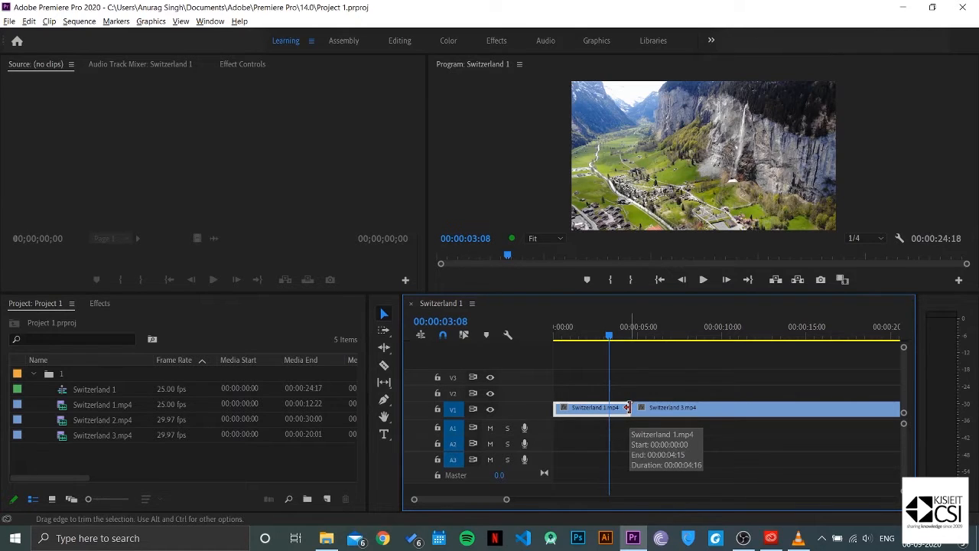
Step: Trim the end of the Switzerland 1.mp4 clip on V1 to the playhead at 00:00:03:08 and close the gap before Switzerland 3.mp4
left_click_drag(628, 407, 604, 407)
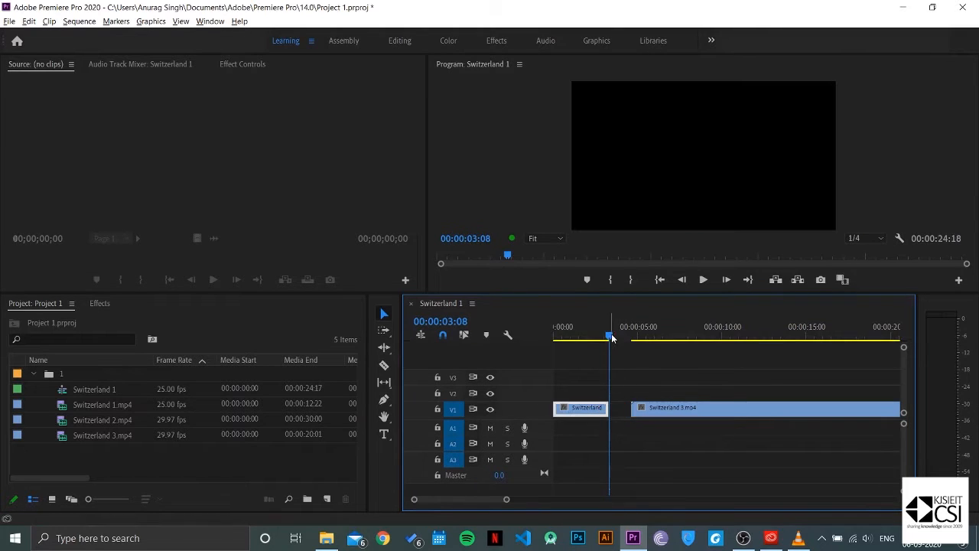
left_click_drag(611, 337, 599, 337)
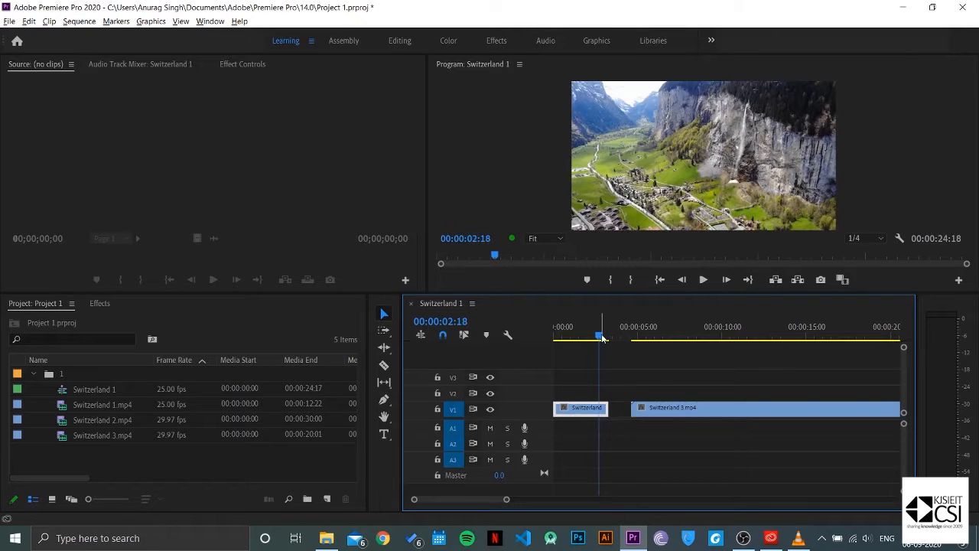
left_click(616, 412)
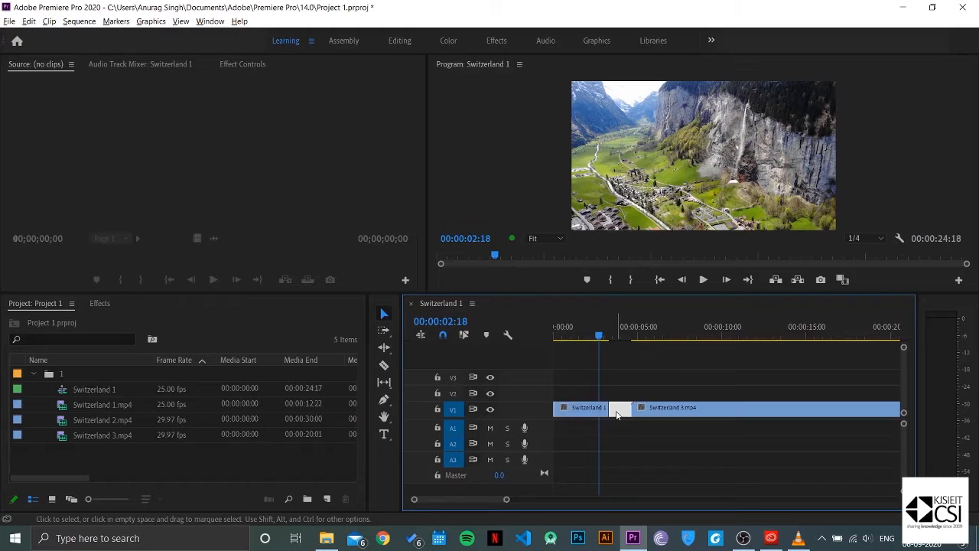
key("Delete")
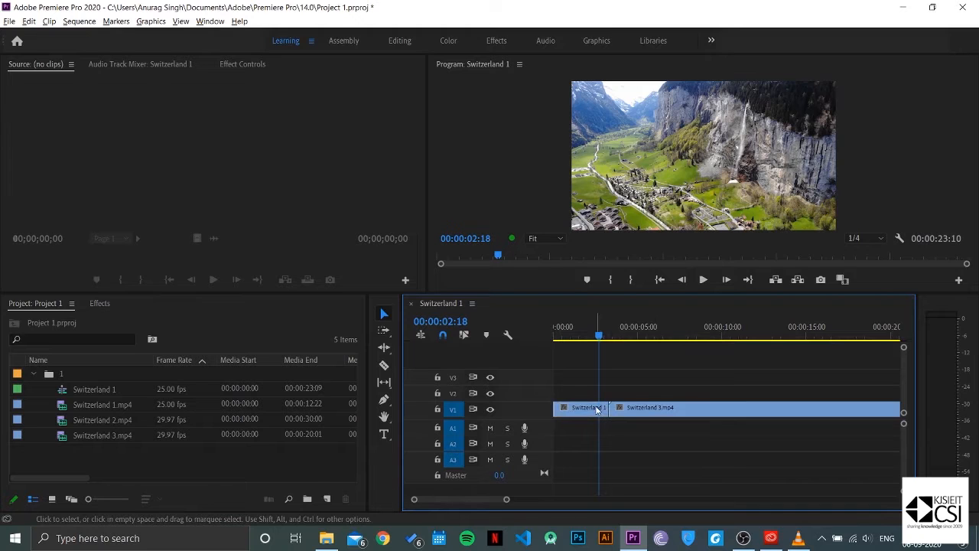
Step: Slip the Switzerland 1.mp4 clip by -00:00:07:00 so it covers source 00:00:09:15 to 00:00:12:22, and play the sequence from the start
left_click_drag(566, 338, 543, 333)
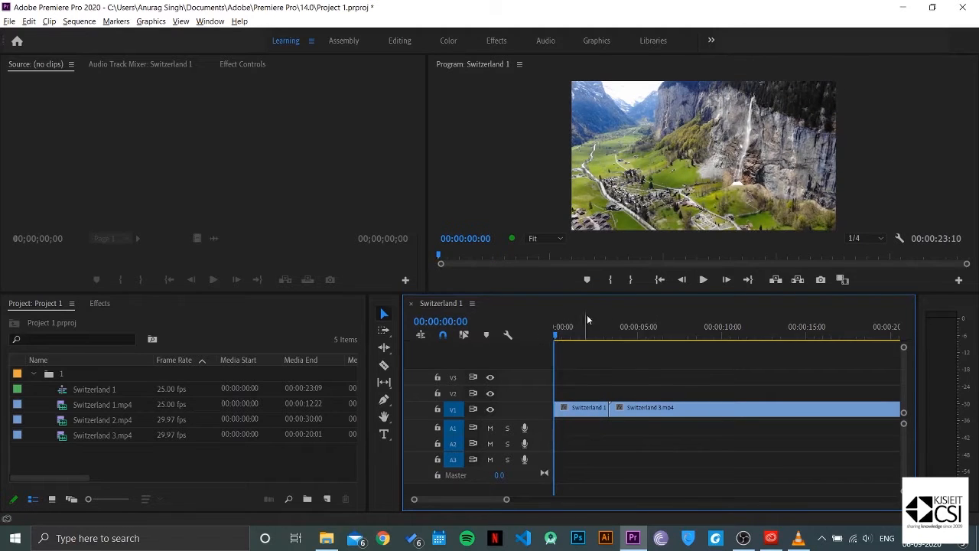
key("y")
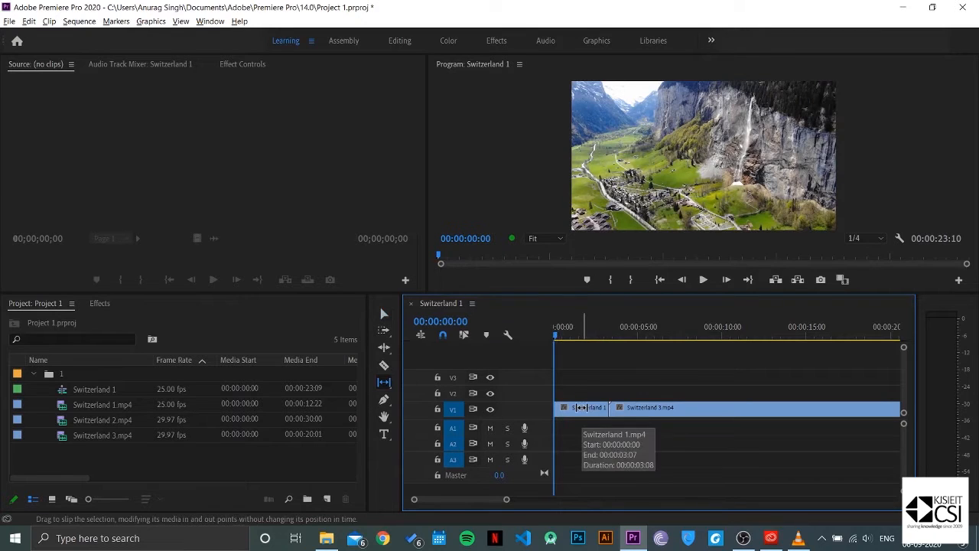
left_click_drag(579, 406, 654, 408)
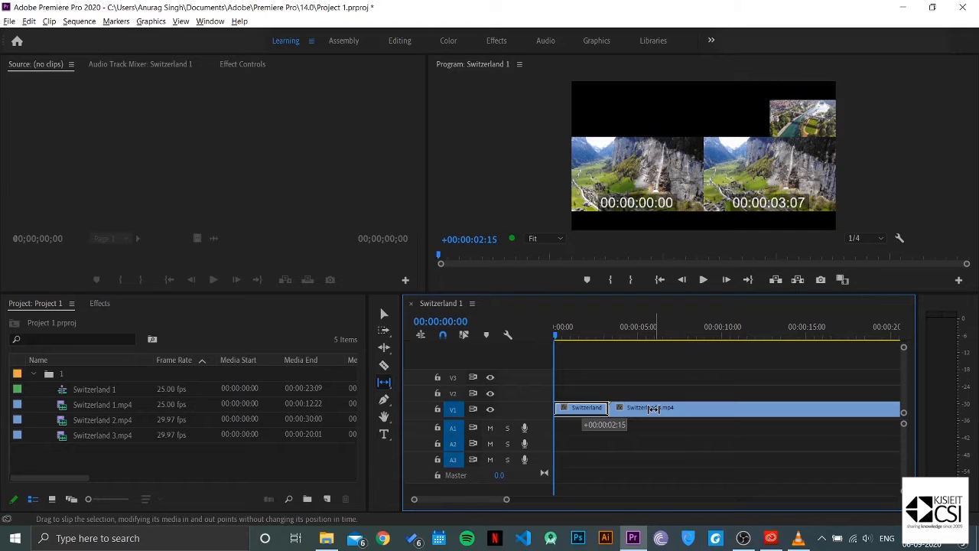
left_click_drag(653, 409, 432, 407)
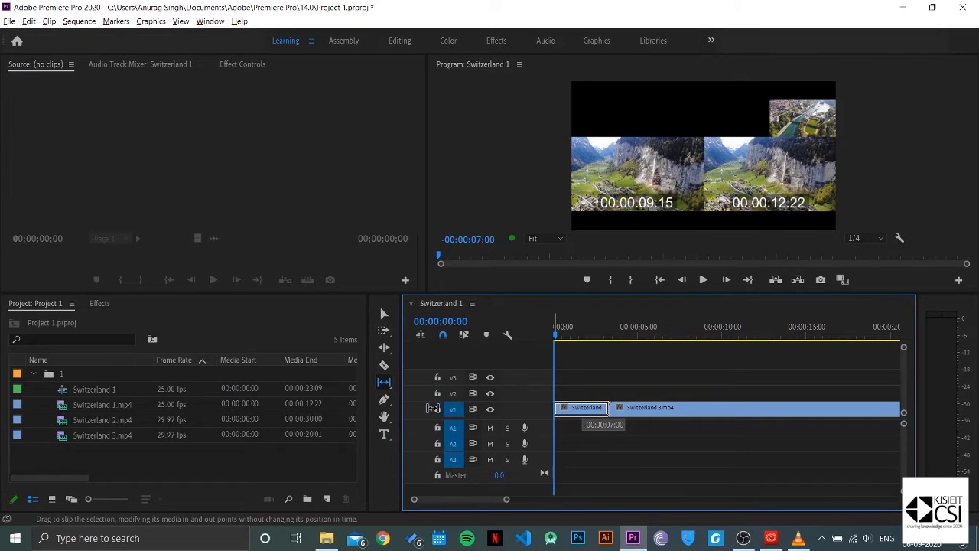
left_click_drag(432, 407, 432, 408)
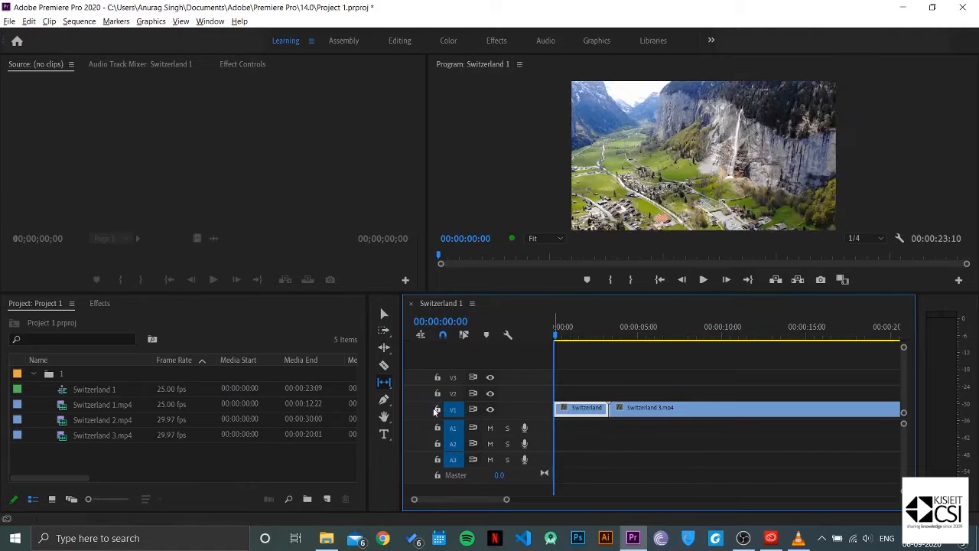
key("space")
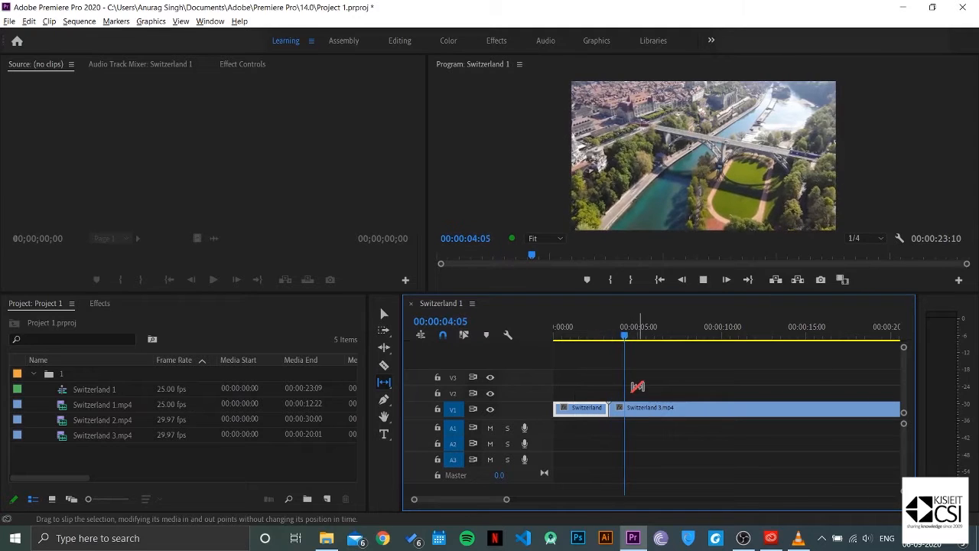
key("space")
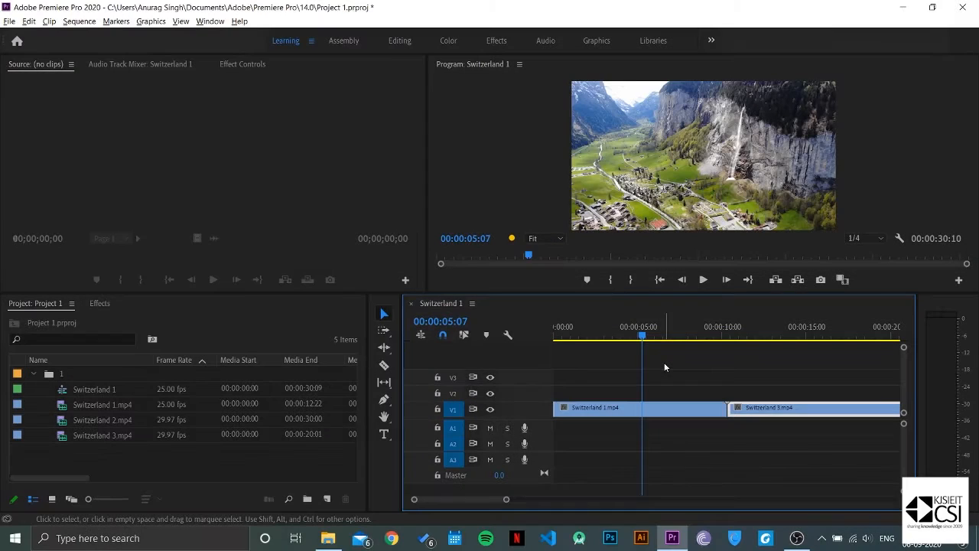
Step: Preview the sequence across the cut between the two clips with playing and pausing, then play it in reverse back to the start
key("space")
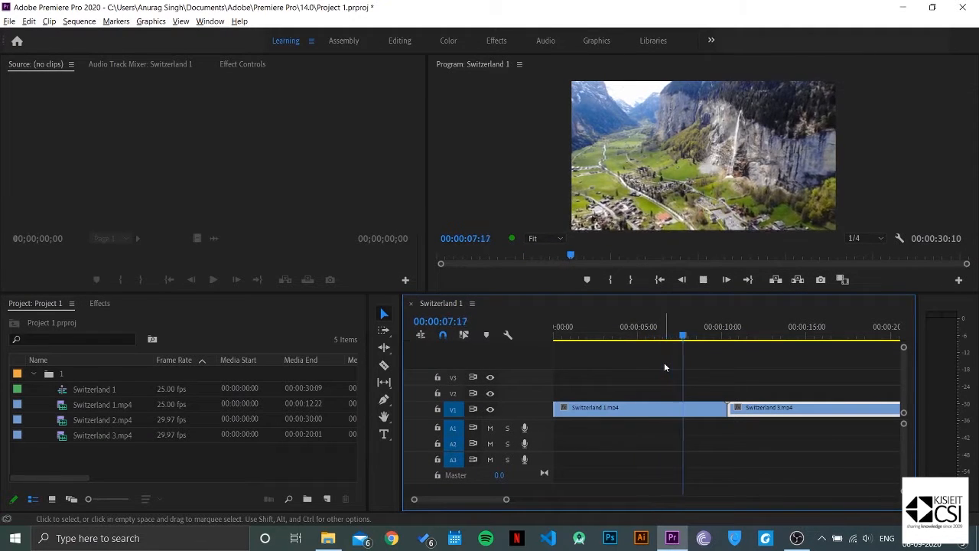
key("space")
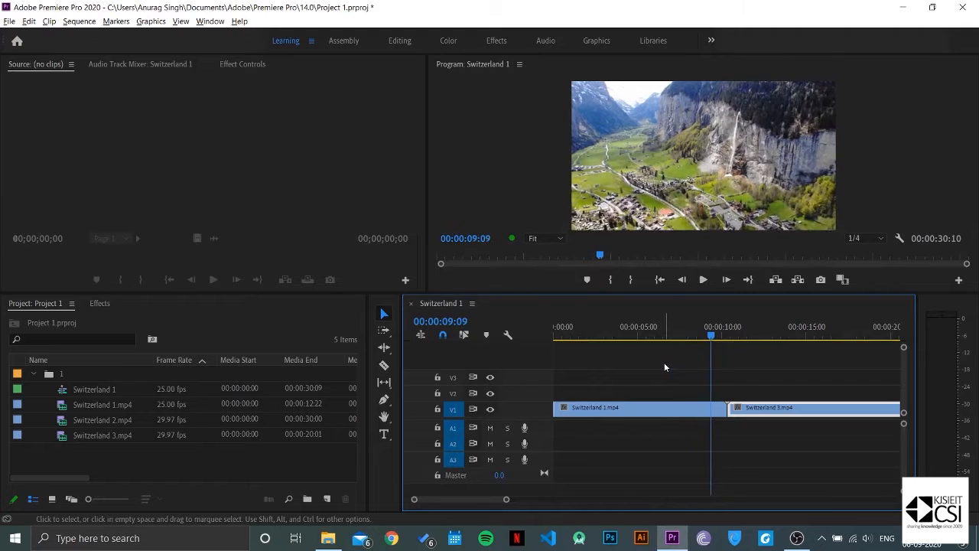
key("space")
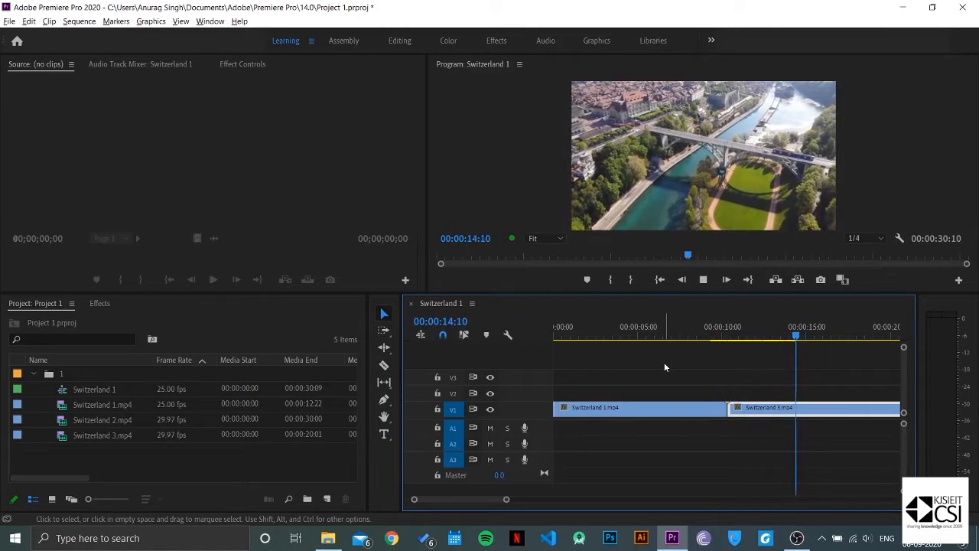
key("space")
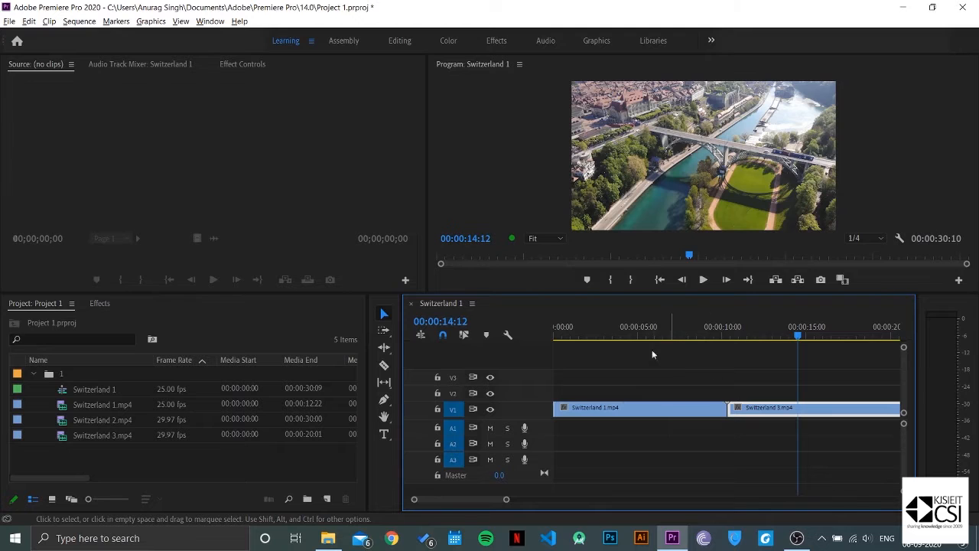
left_click_drag(619, 335, 579, 335)
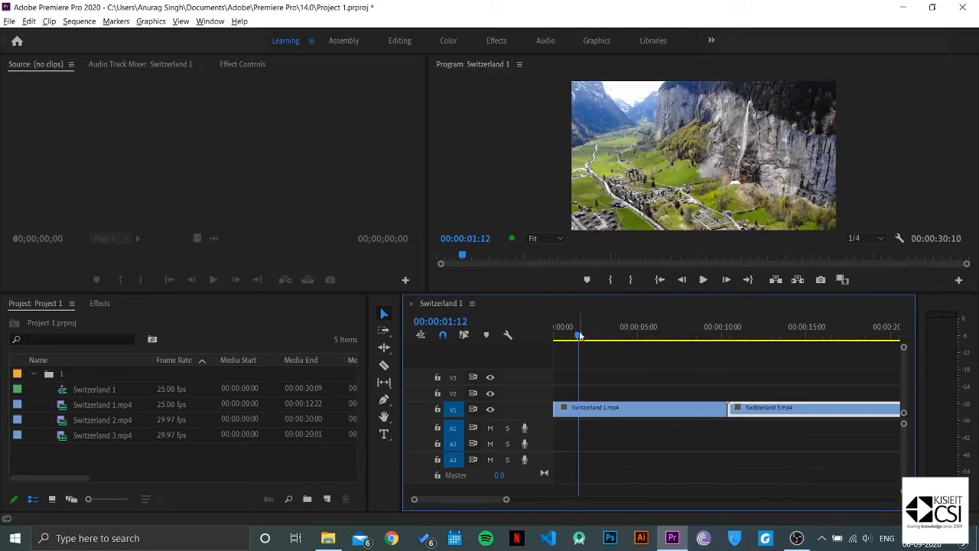
key("space")
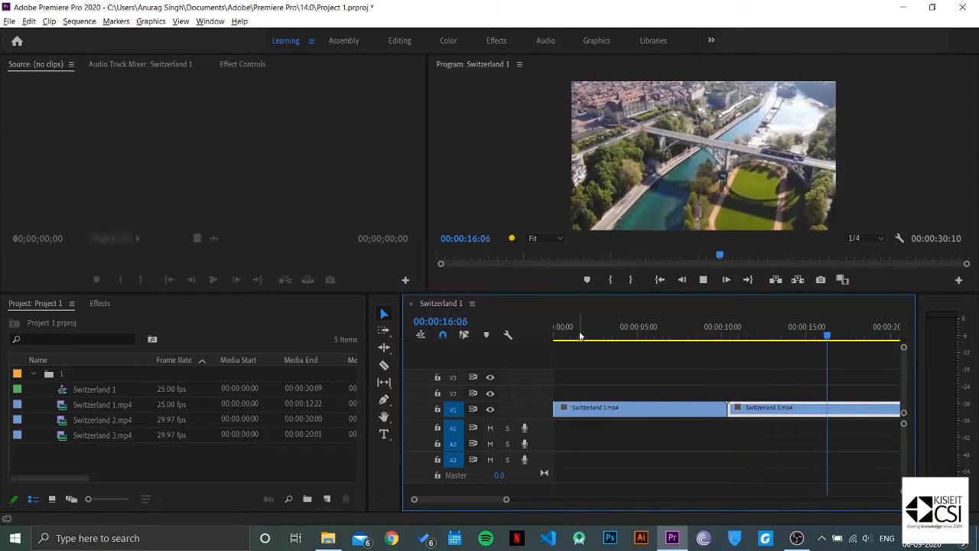
key("space")
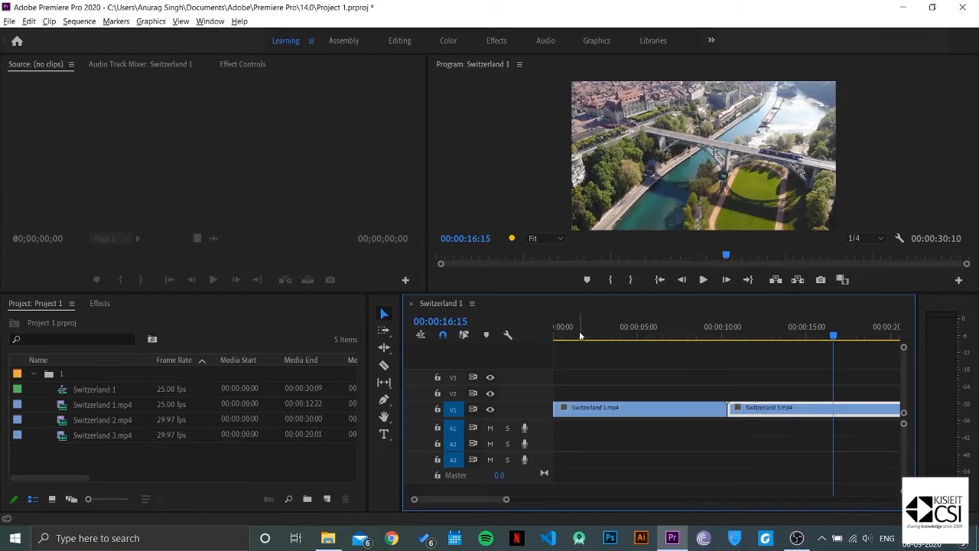
key("j")
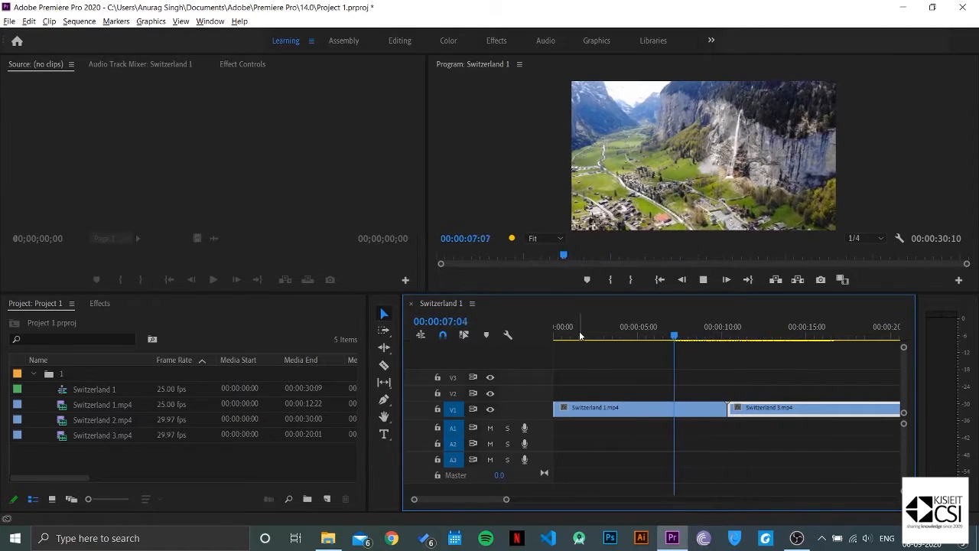
key("space")
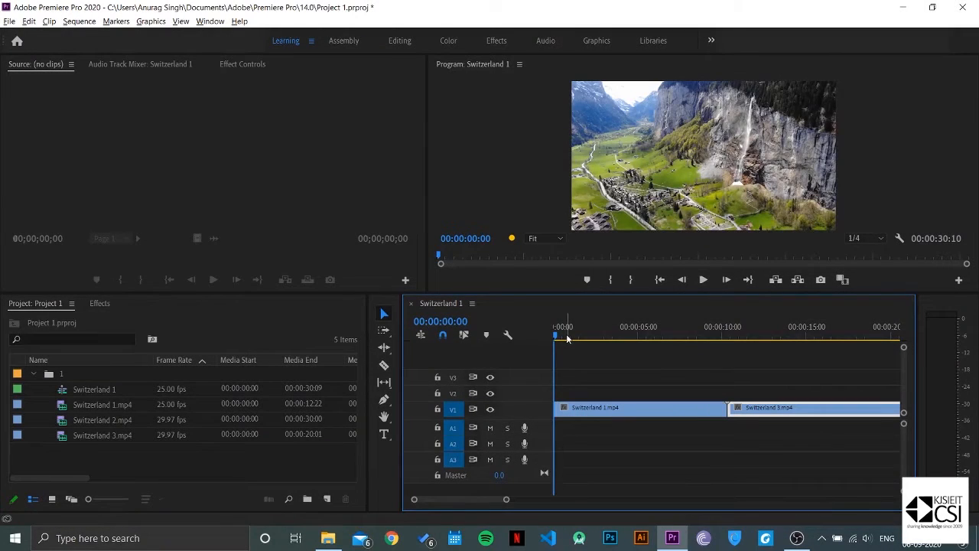
Step: Move the playhead to 00:00:04:07, step one frame forward, and review the timebase in the sequence settings without changing anything
left_click_drag(604, 339, 627, 338)
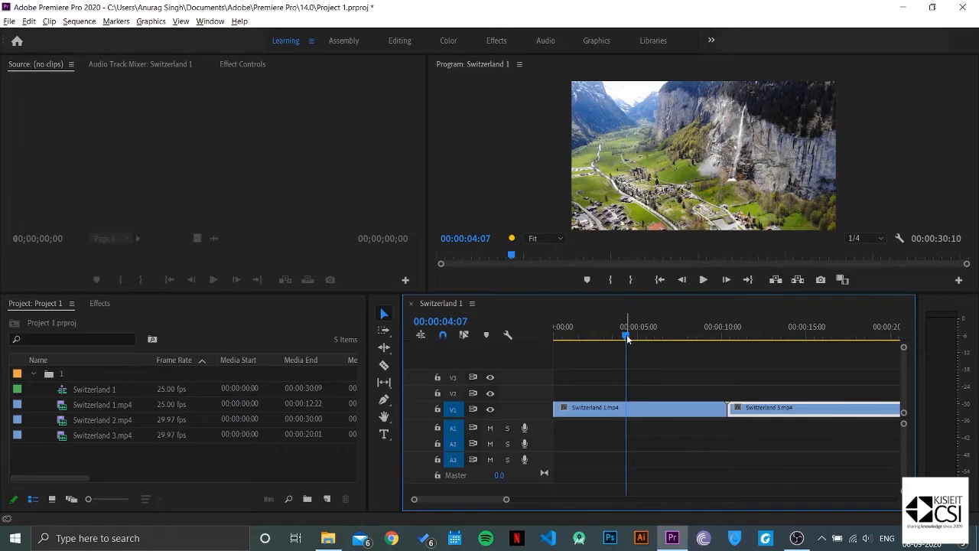
key("Right")
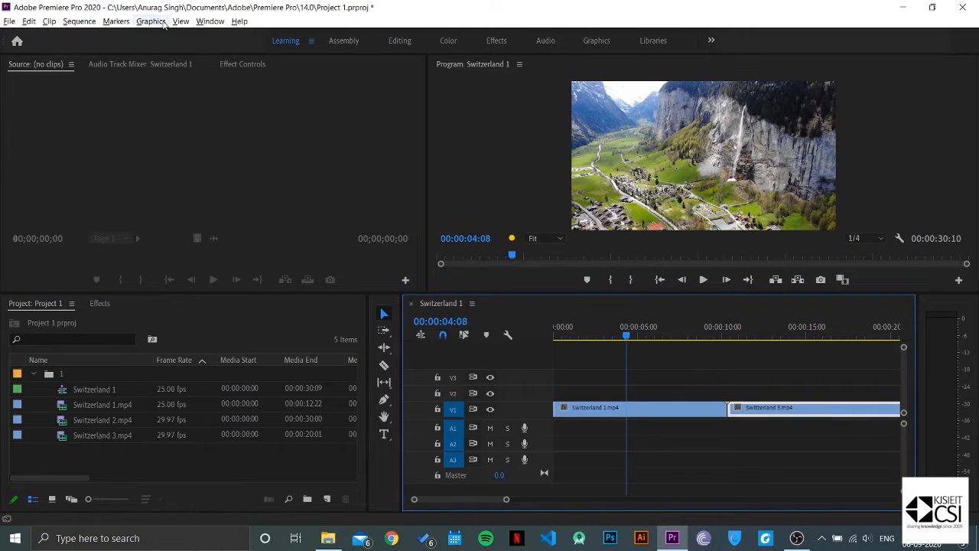
left_click(81, 22)
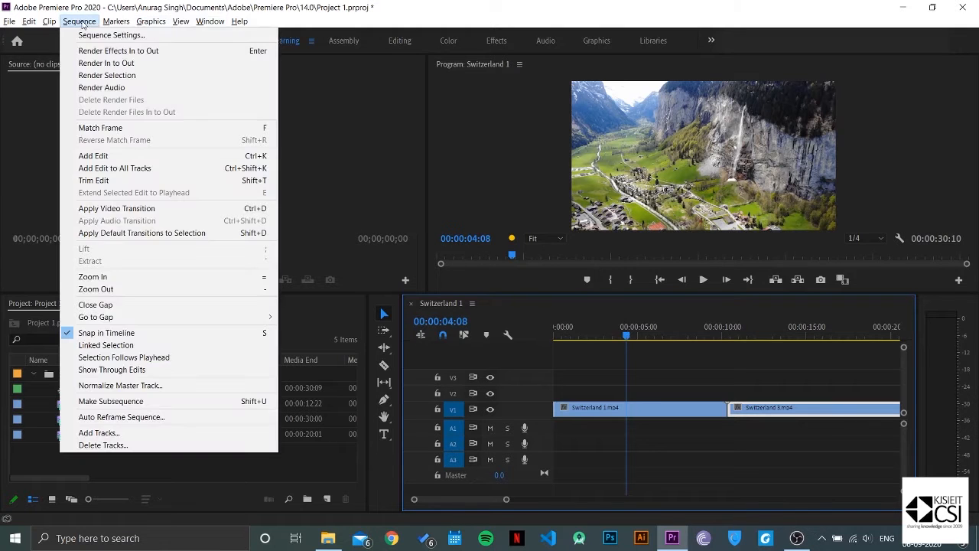
left_click(96, 36)
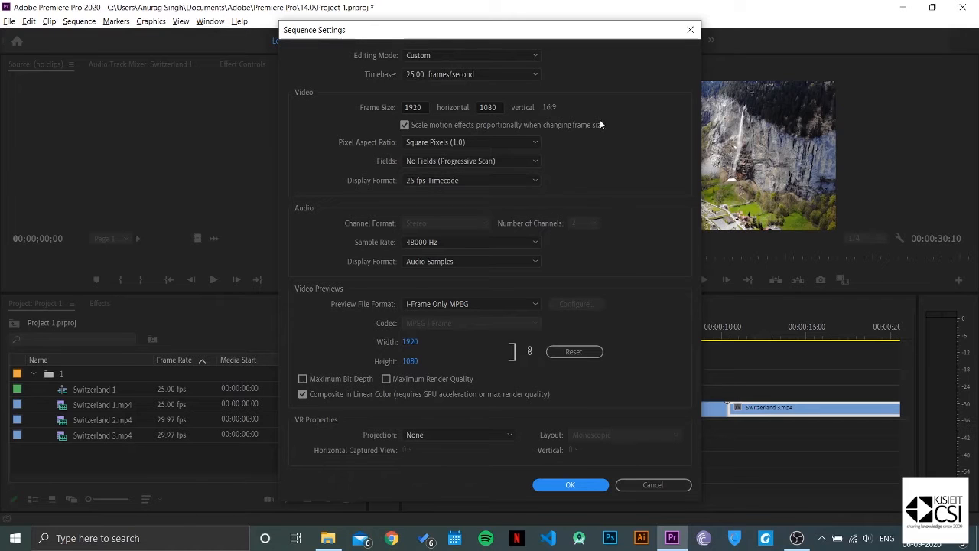
left_click(690, 29)
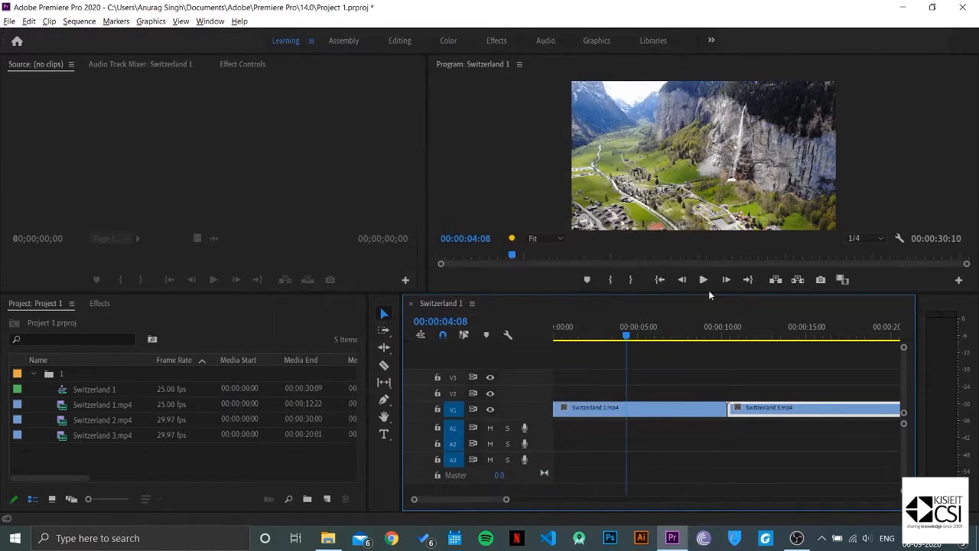
Step: Return the playhead to the sequence start and step forward by a single frame and by a multi-frame jump
left_click_drag(626, 335, 553, 344)
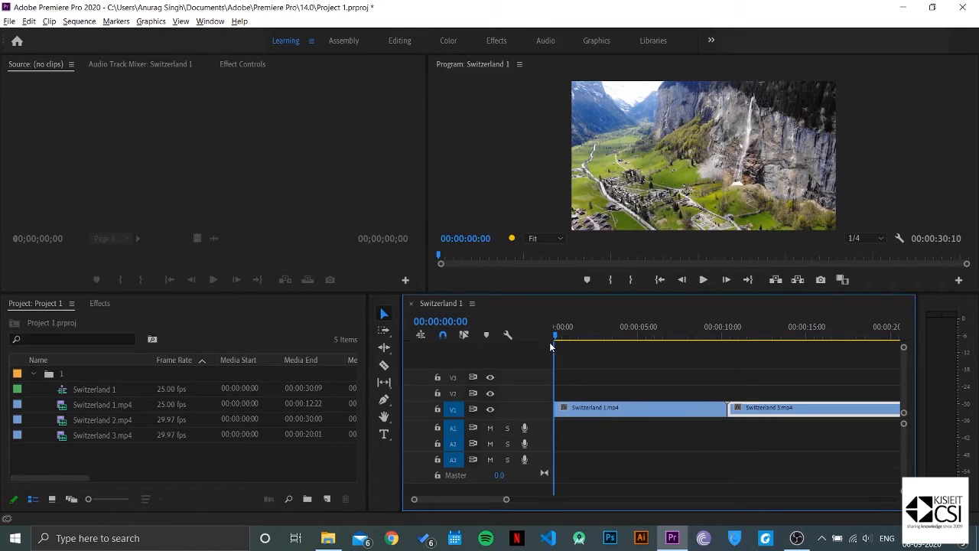
key("Right")
key("shift+Right")
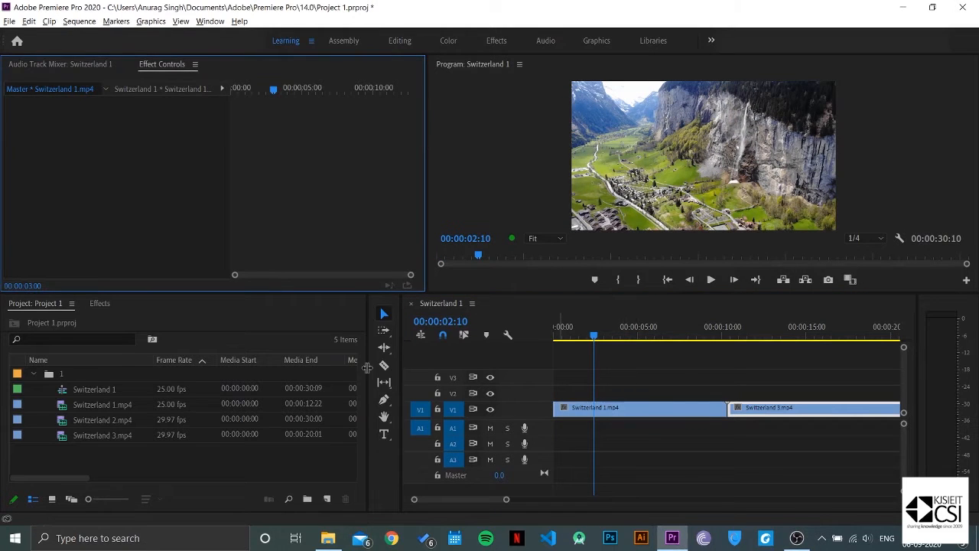
Step: Open Switzerland 1.mp4 in the source monitor and mark an in point at 00:00:03:00 and an out point at 00:00:08:01
double_click(129, 403)
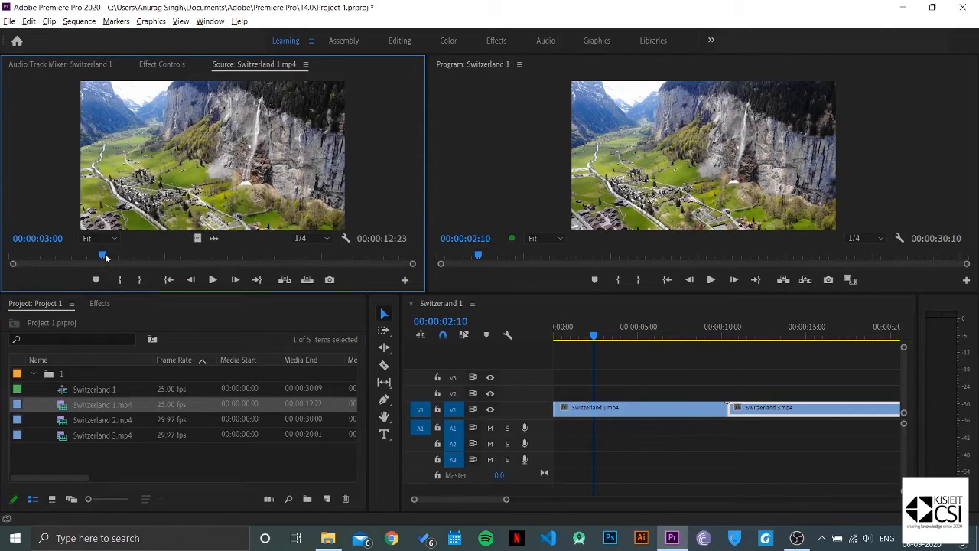
key("i")
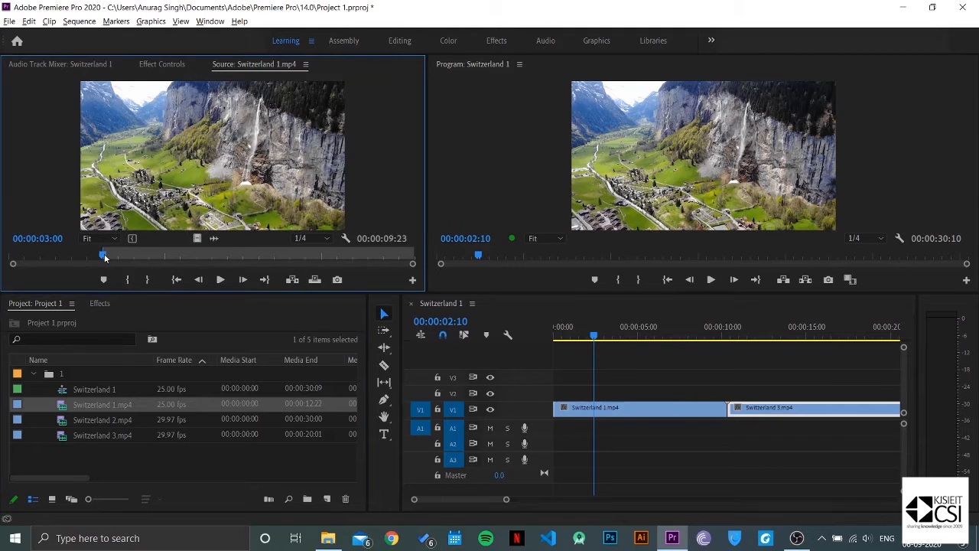
left_click_drag(105, 257, 262, 265)
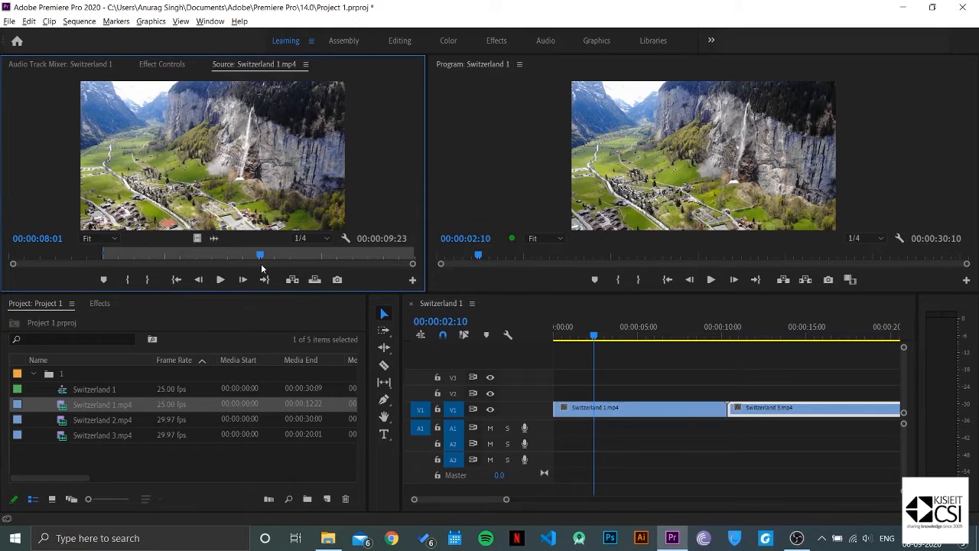
key("o")
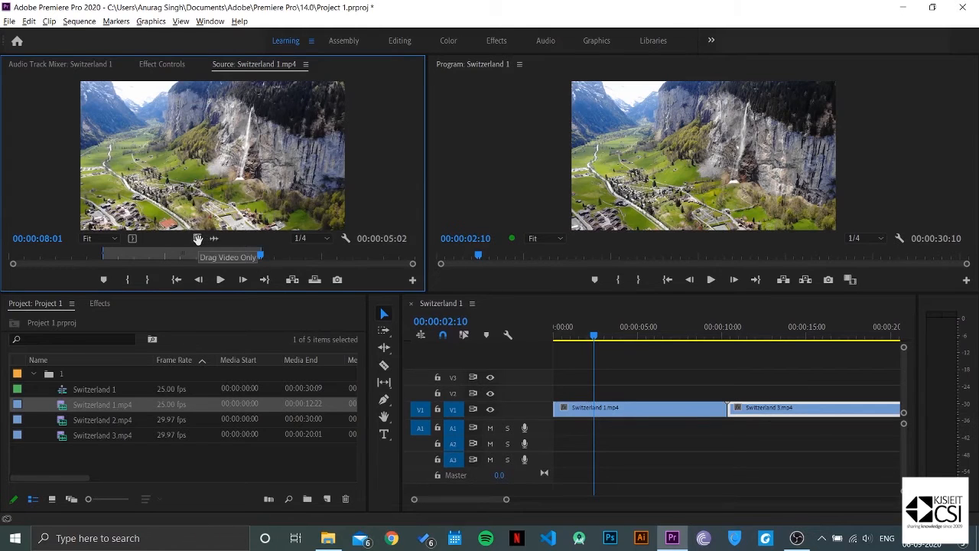
Step: Place the marked range as video only on V2 above Switzerland 3.mp4, starting at about 11 seconds, and play it back from 00:00:10:13
left_click_drag(197, 238, 650, 395)
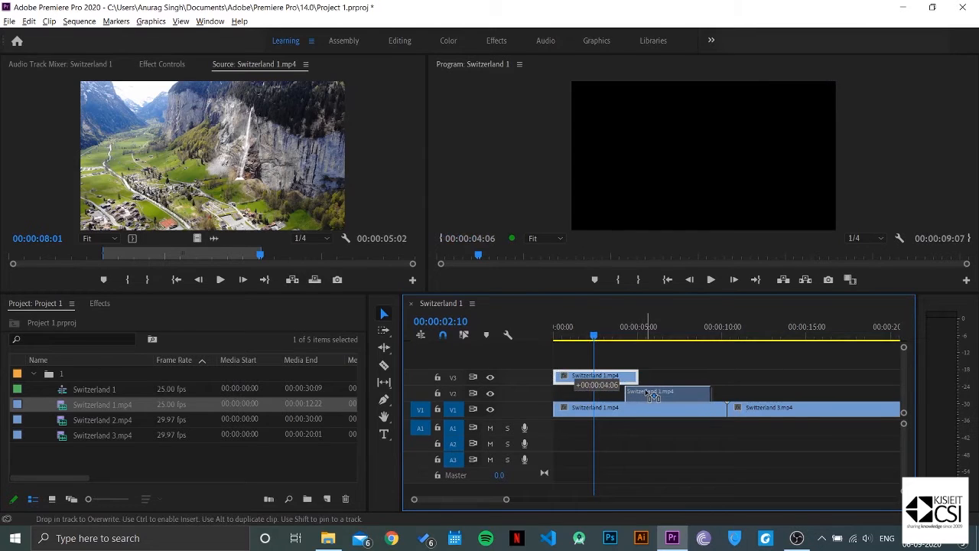
left_click_drag(650, 395, 772, 398)
left_click(732, 335)
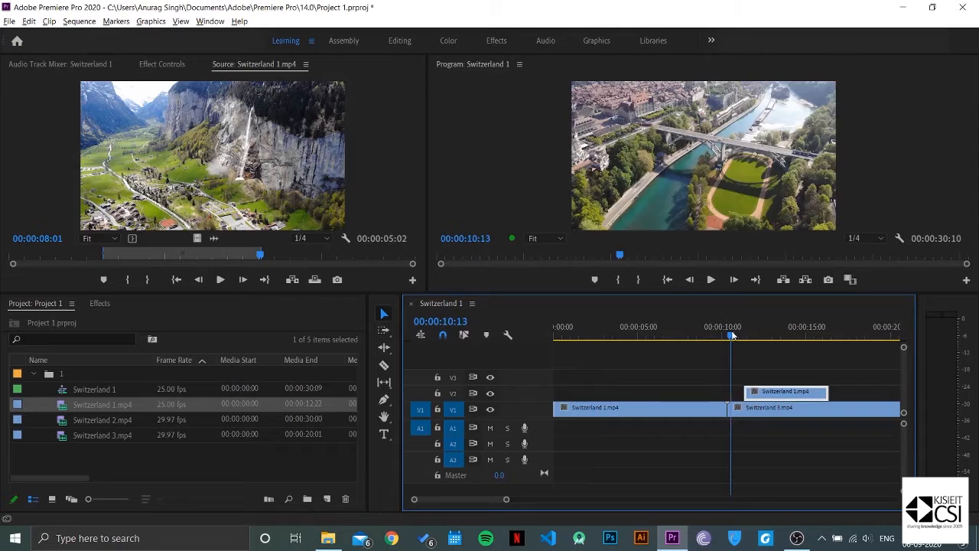
key("space")
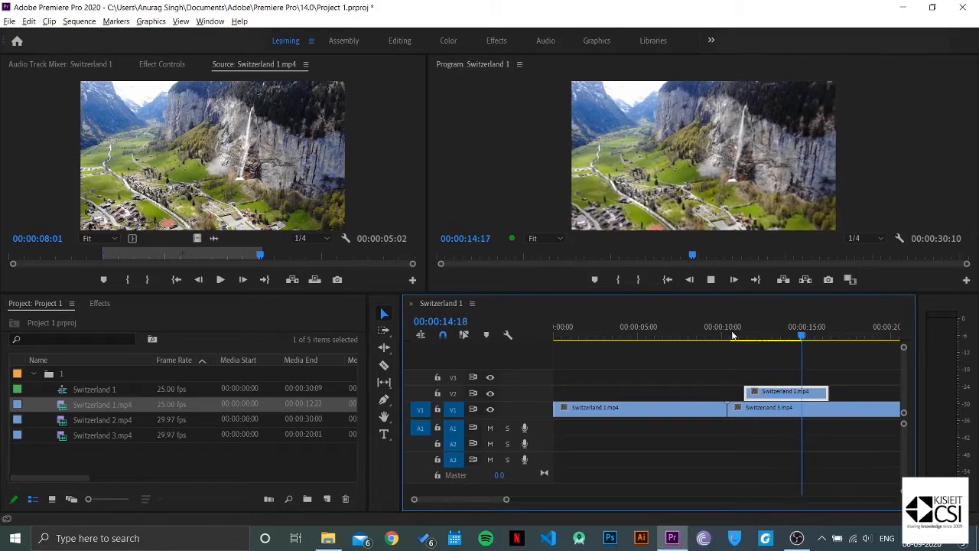
key("space")
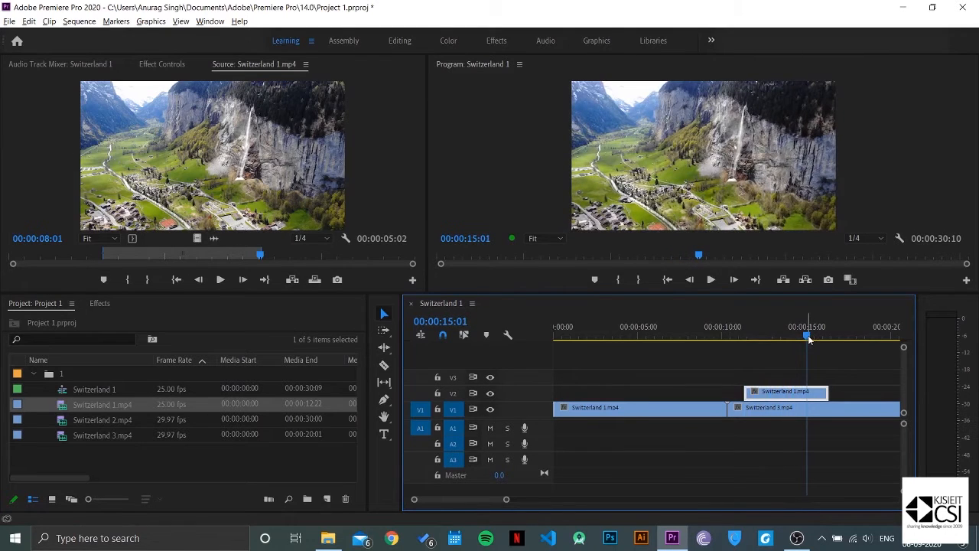
Step: Delete the long Switzerland 1.mp4 clip from V1 and move the short V2 clip to the sequence start on V1
left_click(647, 410)
key("Delete")
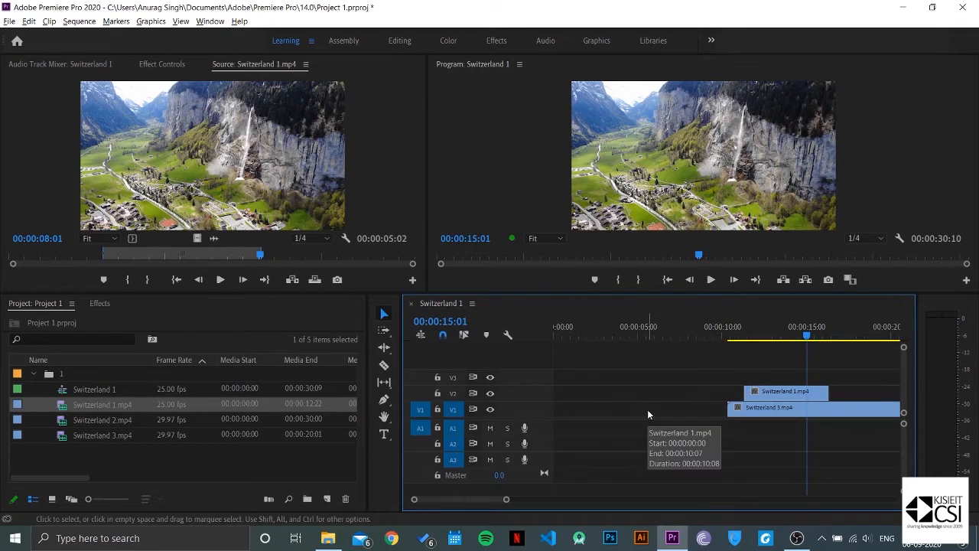
left_click_drag(762, 391, 650, 409)
Step: Close the gap after the short Switzerland 1.mp4 clip and delete Switzerland 3.mp4 from V1
left_click(650, 411)
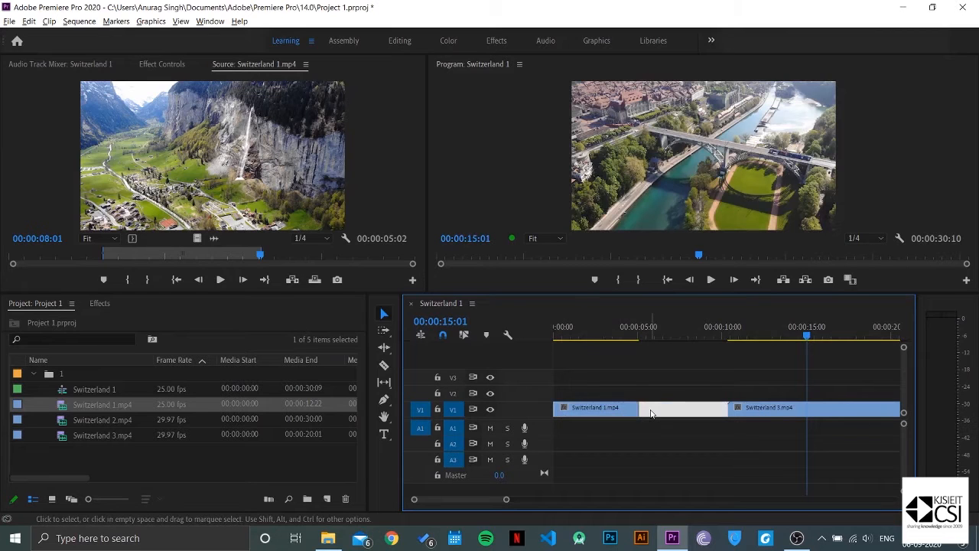
key("Delete")
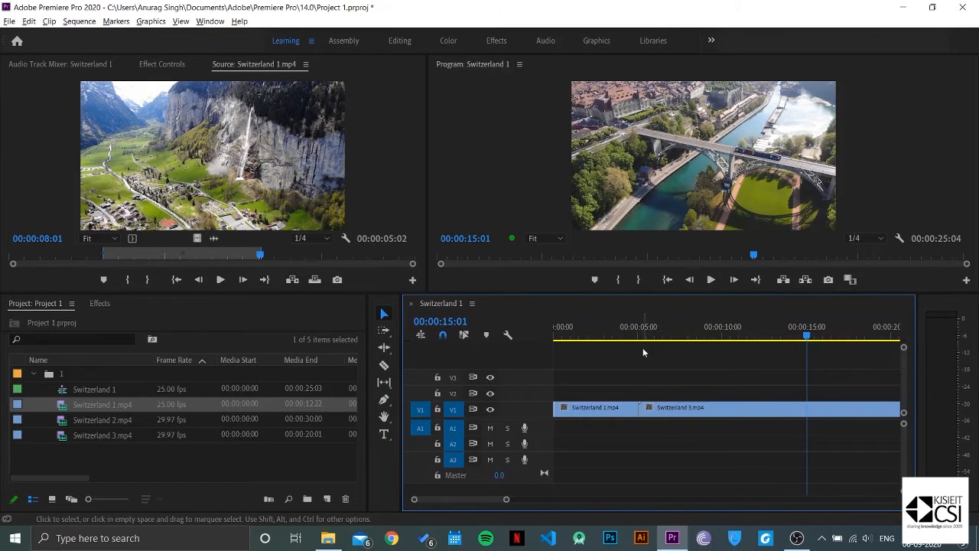
left_click(693, 410)
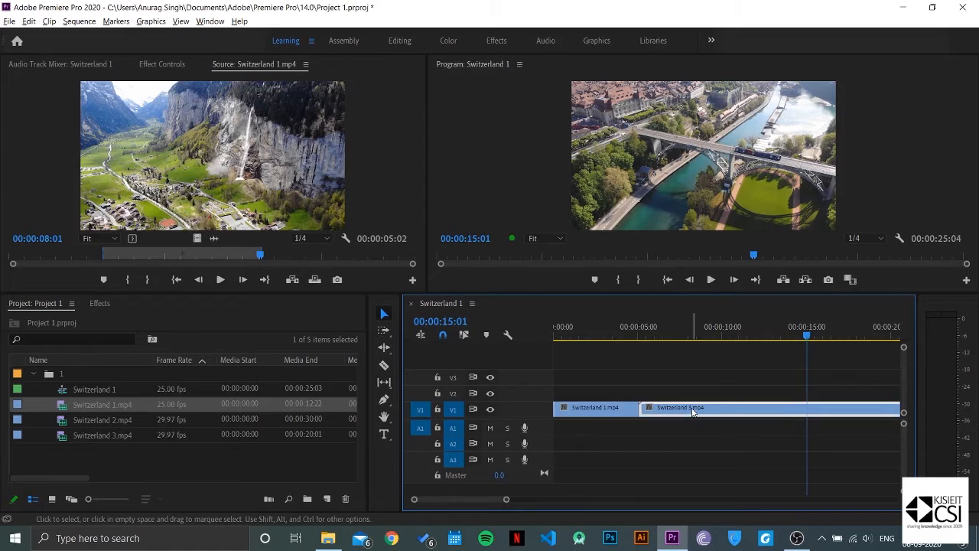
key("Delete")
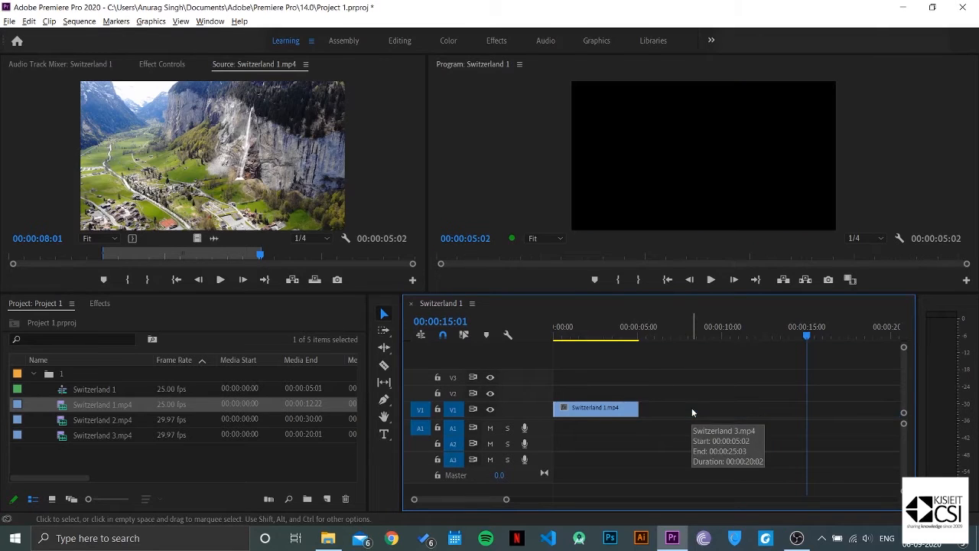
Step: Open Switzerland 2.mp4 in the source monitor and mark the range from 00:00:00:00 to 00:00:09:27
left_click(99, 421)
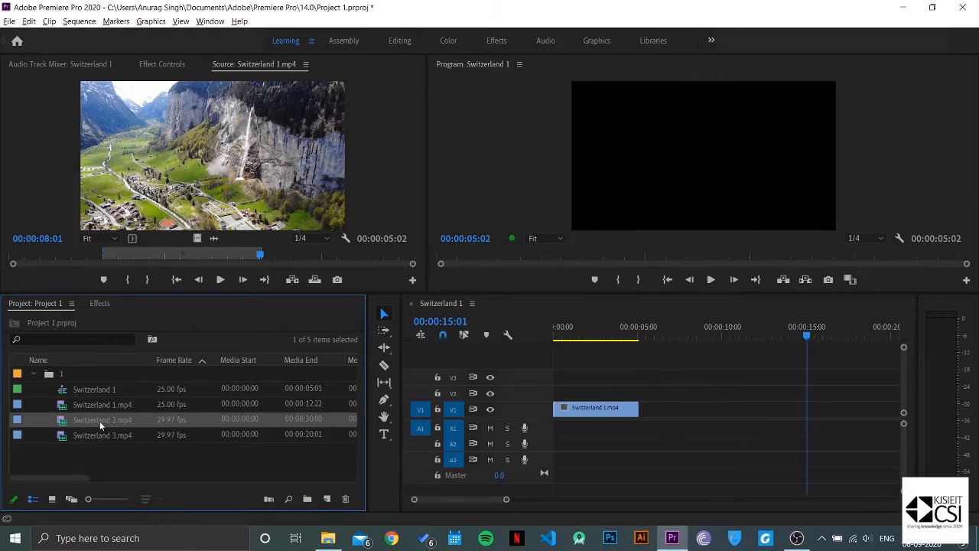
key("Up")
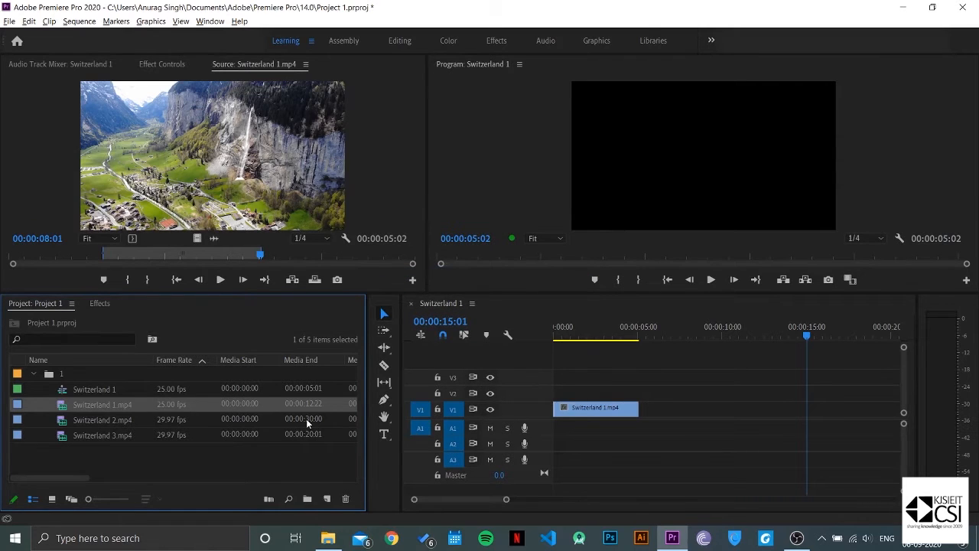
left_click(100, 416)
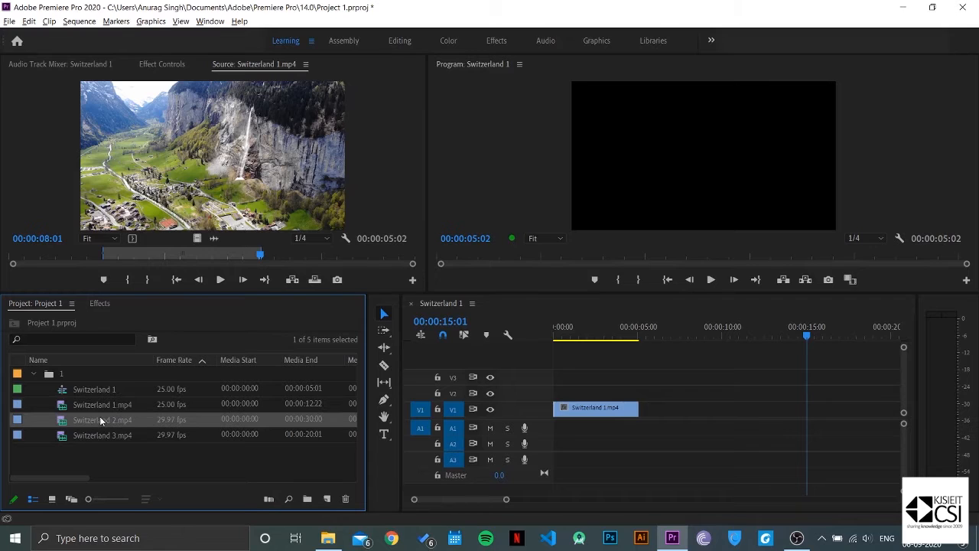
left_click(99, 416)
double_click(107, 413)
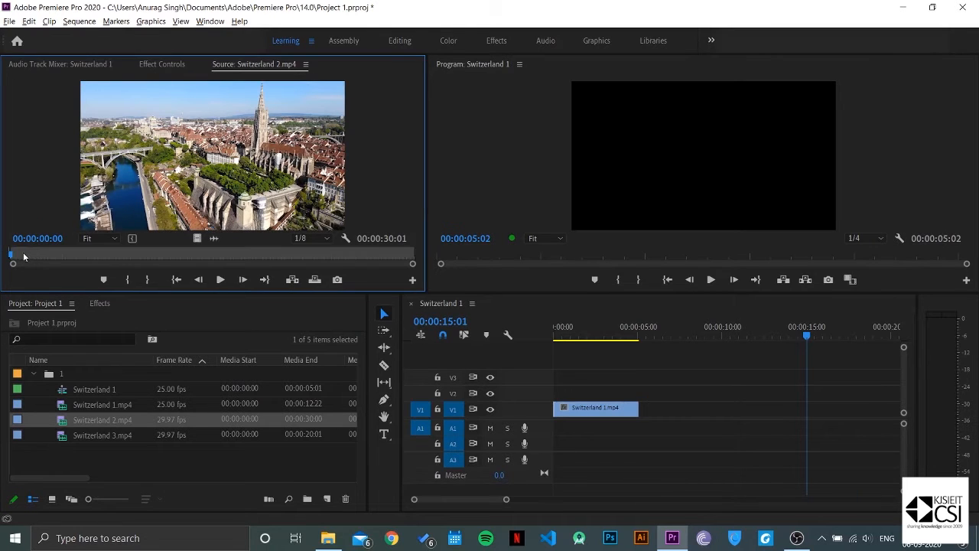
mouse_move(28, 257)
left_mouse_down()
mouse_move(197, 258)
mouse_move(145, 264)
left_mouse_up()
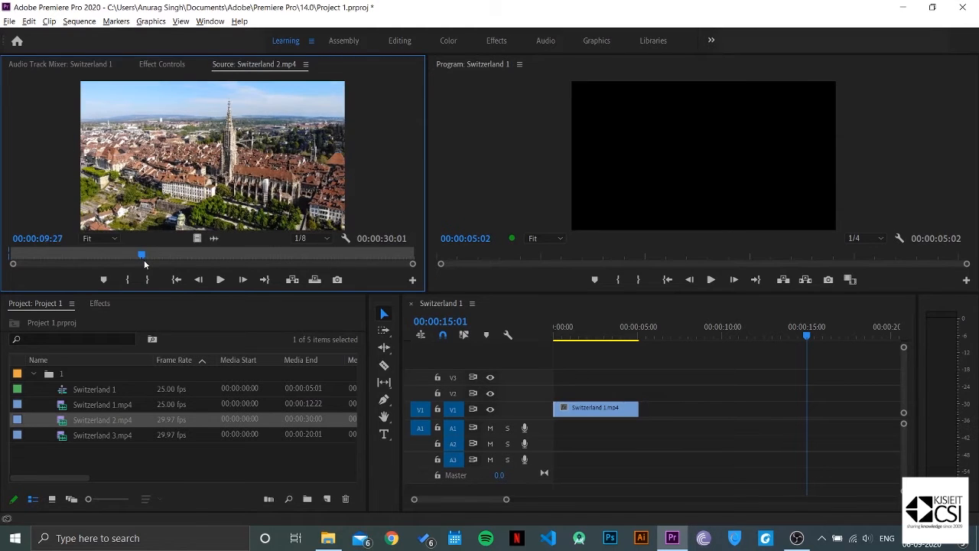
key("o")
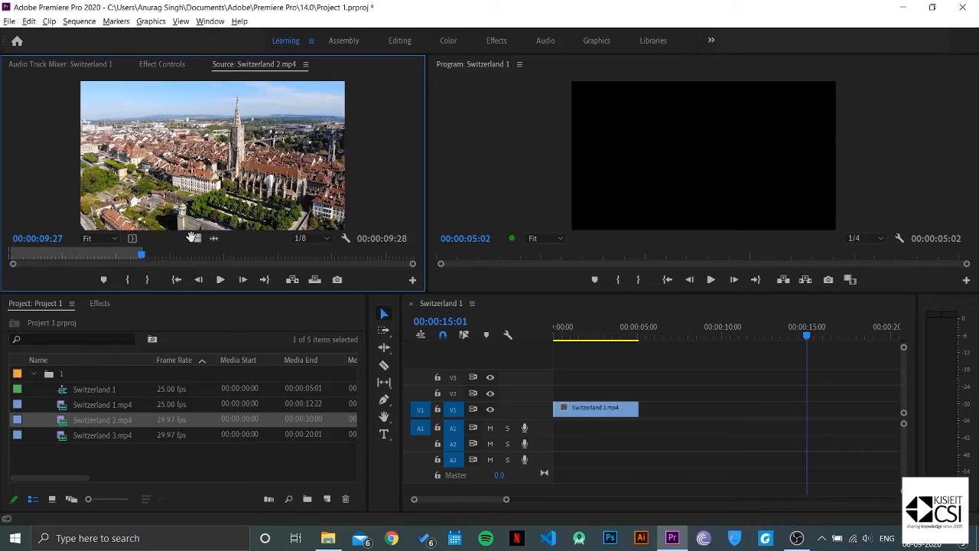
Step: Place the marked range as video only on V1 directly after Switzerland 1.mp4 and move the playhead to 00:00:14:03
left_click_drag(193, 238, 644, 411)
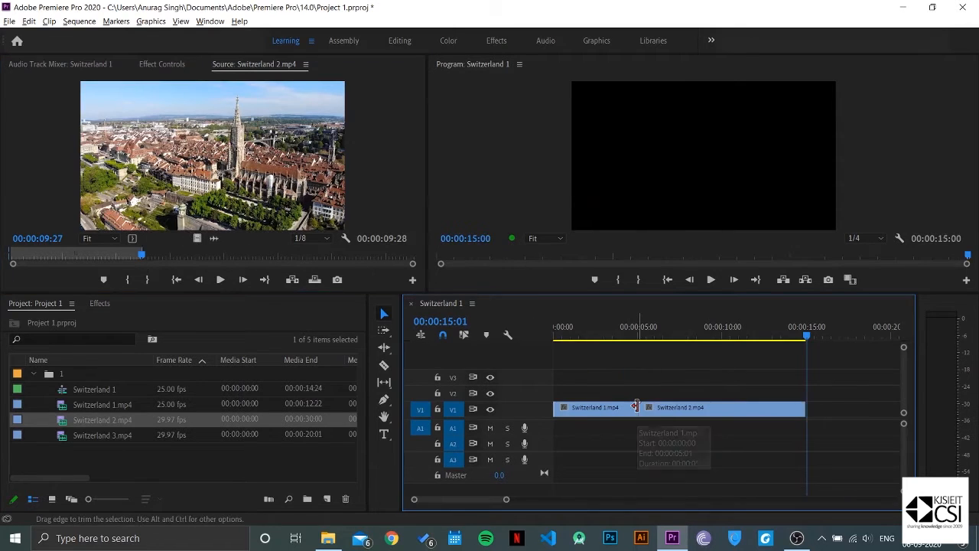
key("minus")
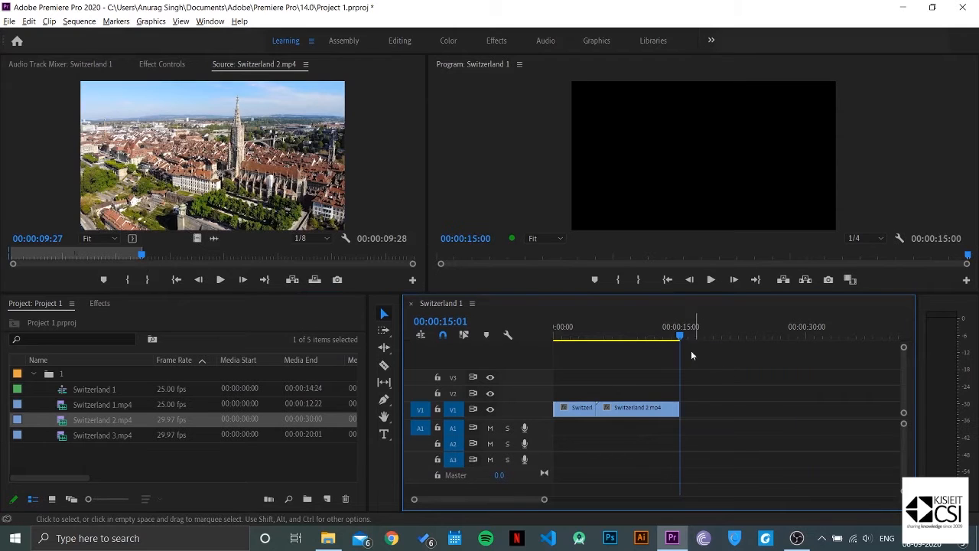
left_click_drag(679, 336, 673, 335)
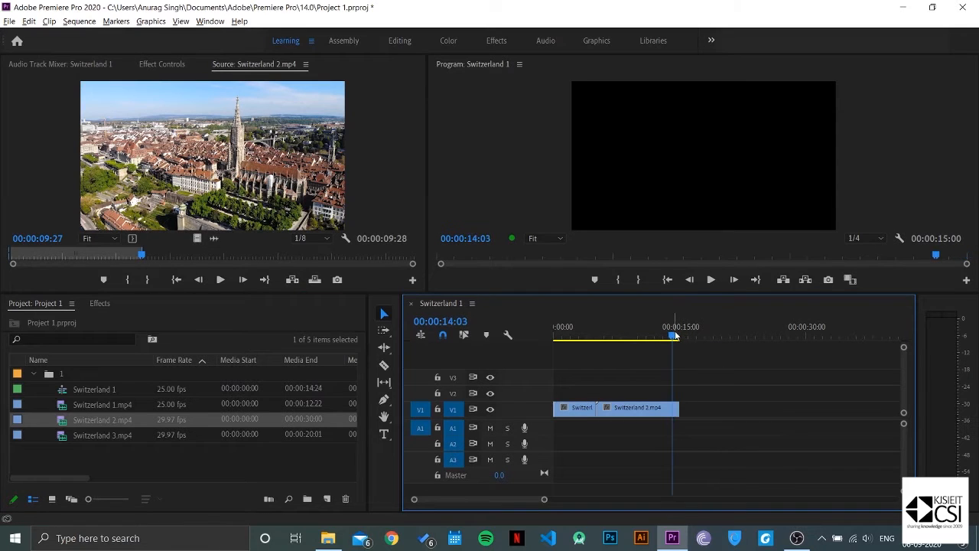
Step: Open Switzerland 3.mp4 in the source monitor and mark an in point at 00:00:10:00 and an out point at 00:00:16:00
double_click(129, 436)
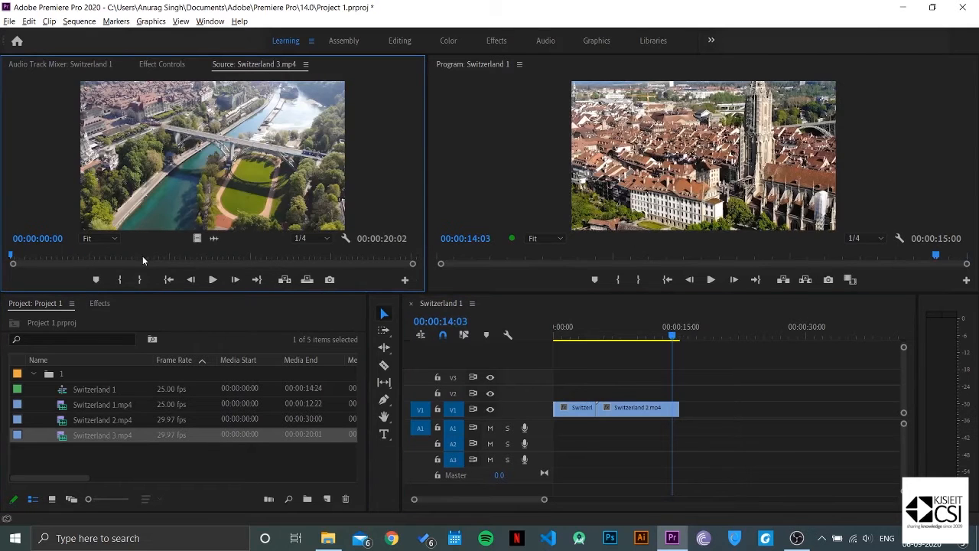
key("space")
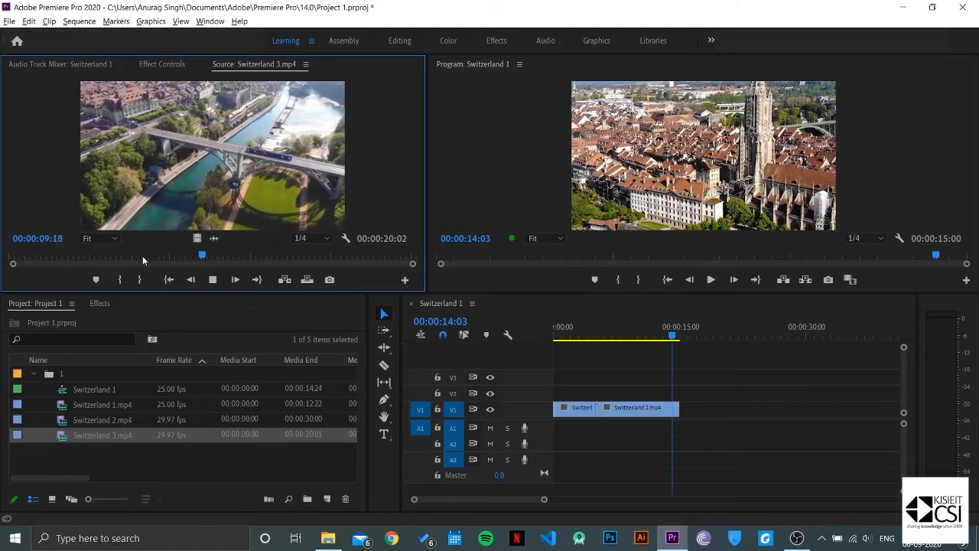
key("space")
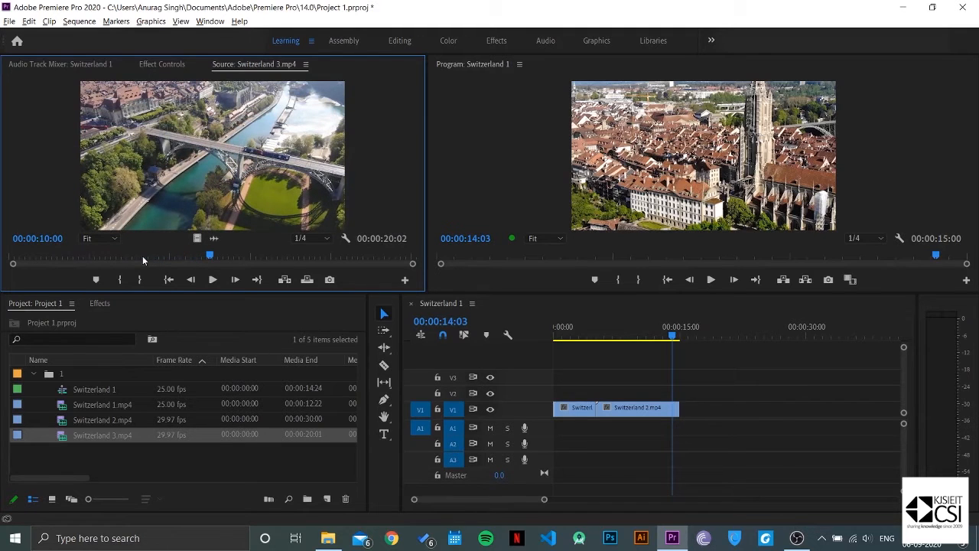
key("i")
key("space")
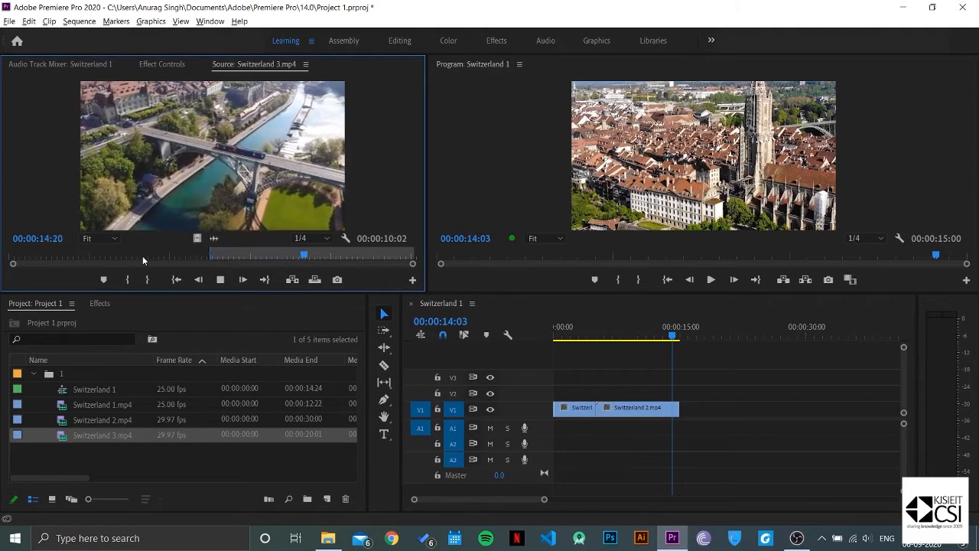
key("space")
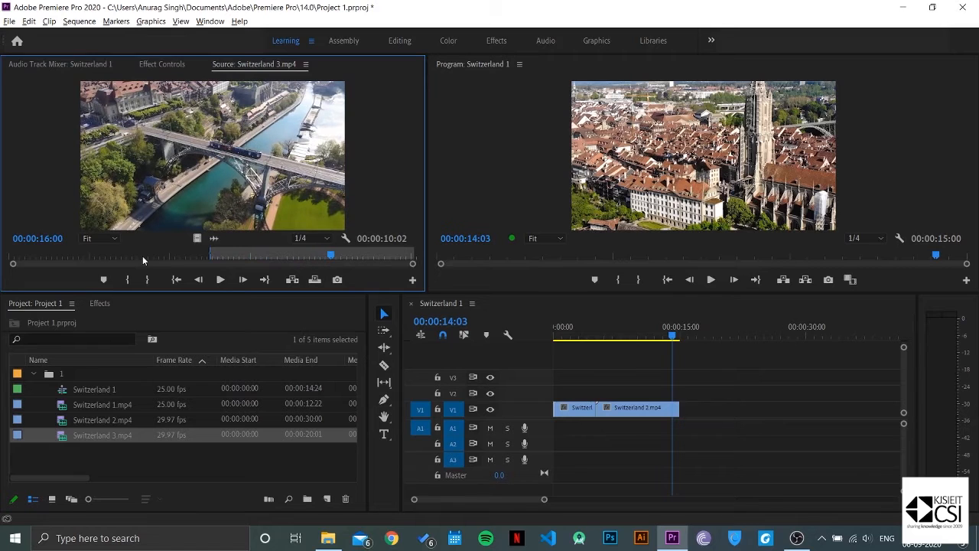
key("o")
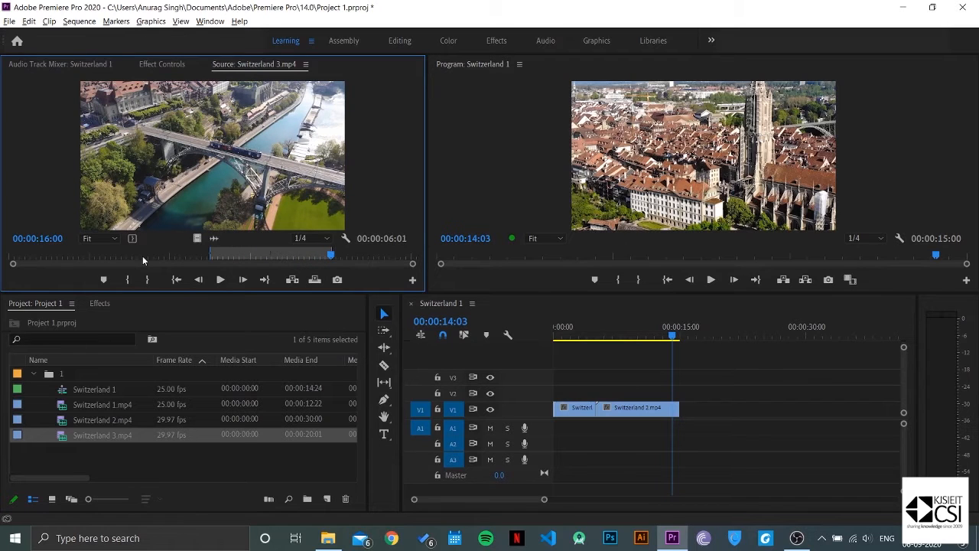
Step: Try to overwrite the end of Switzerland 2.mp4 on V1 with the marked range at 00:00:14:03
left_click(313, 282)
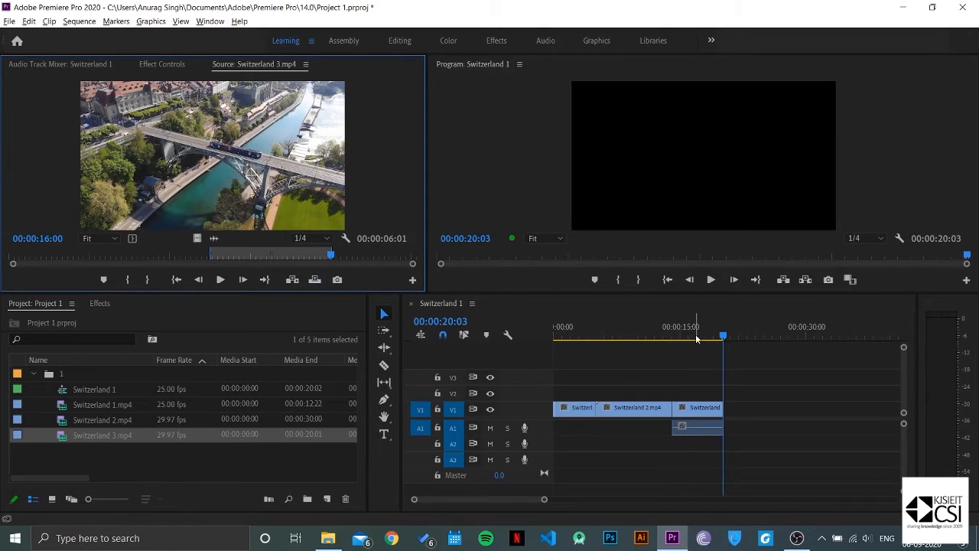
mouse_move(687, 338)
left_mouse_down()
mouse_move(656, 338)
mouse_move(674, 337)
left_mouse_up()
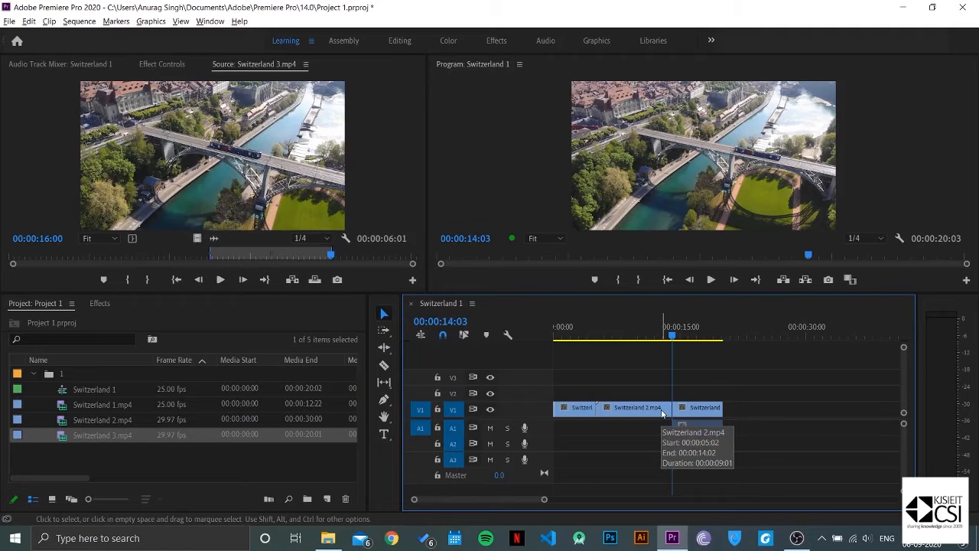
key("Delete")
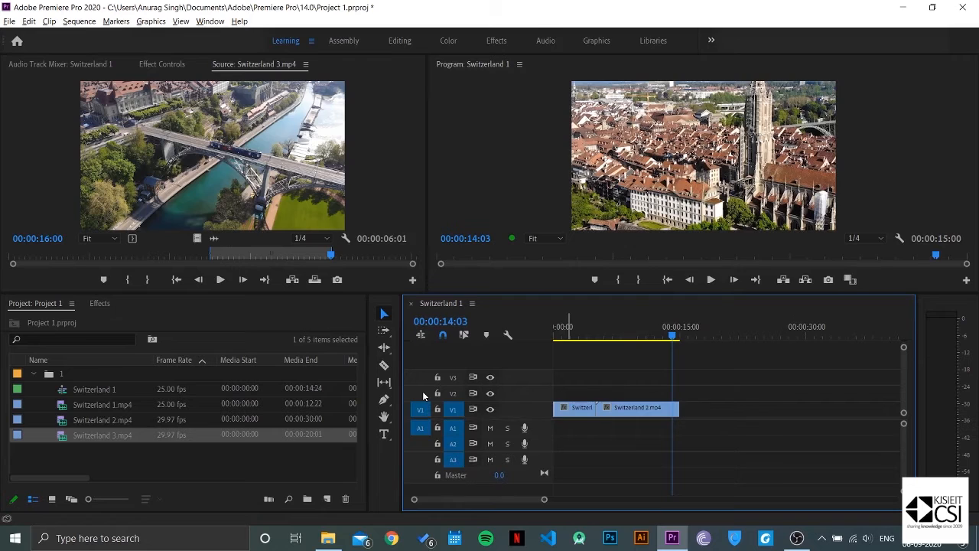
Step: Overwrite the marked Switzerland 3.mp4 range onto V2, and relocate it without its audio to V1 directly after Switzerland 2.mp4
left_click(314, 280)
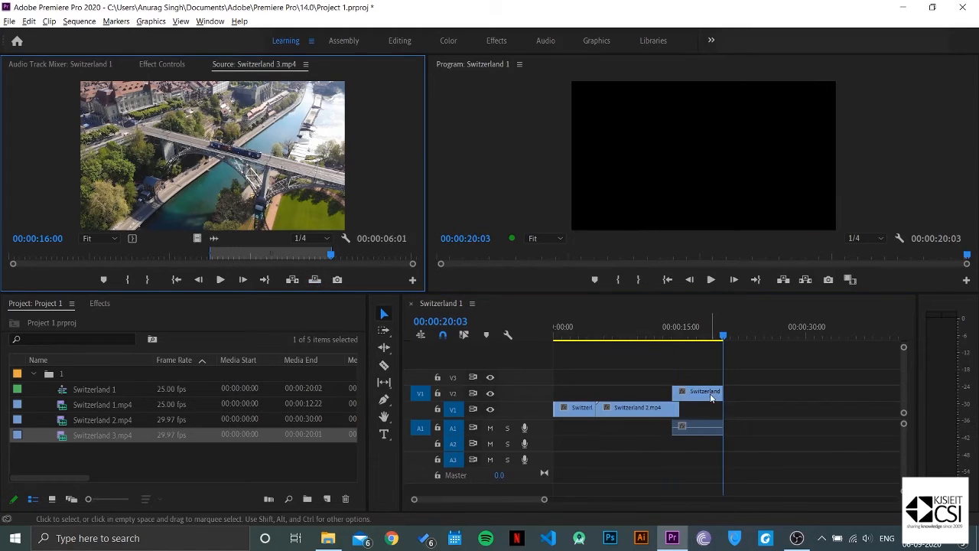
left_click(698, 427)
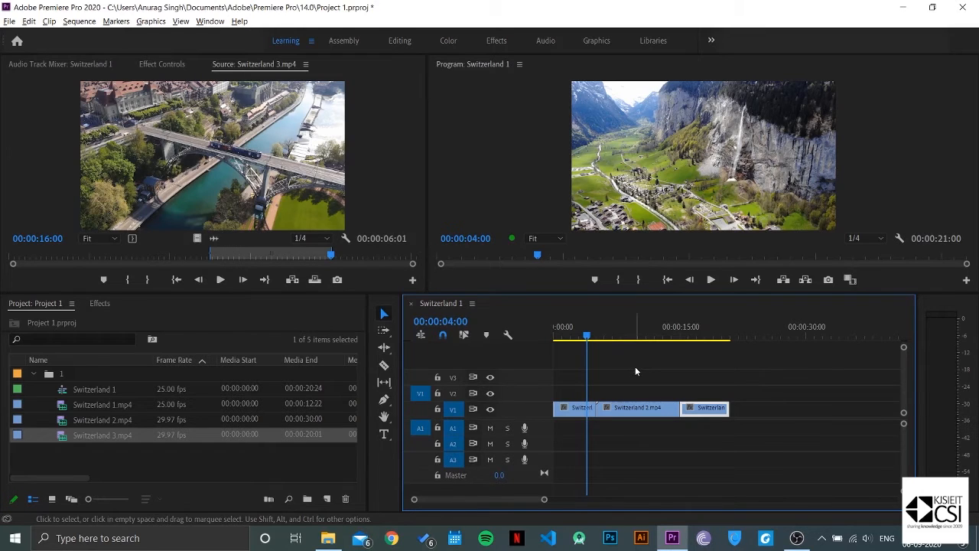
Step: Add a text title reading "Switzerland" over the video at 00:00:04:00 with the Type tool
key("t")
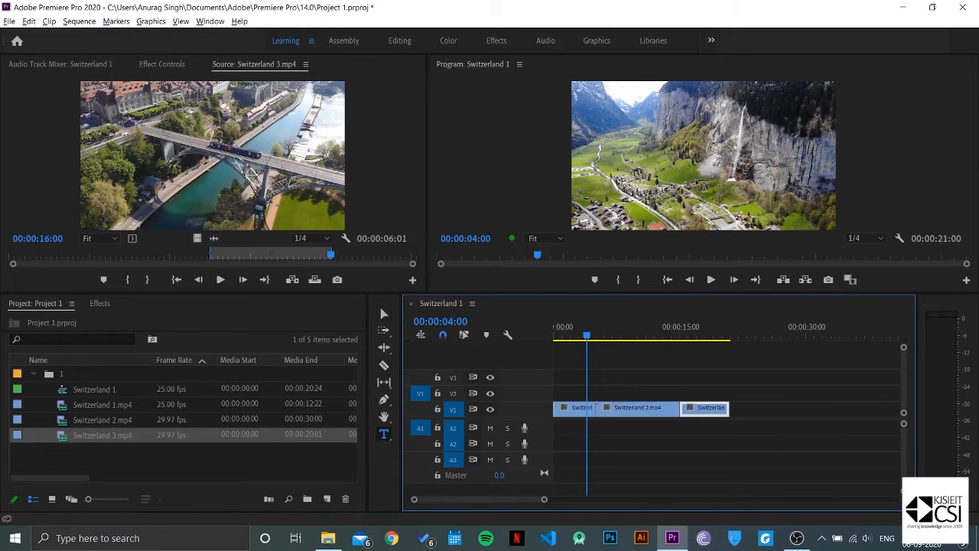
left_click(687, 187)
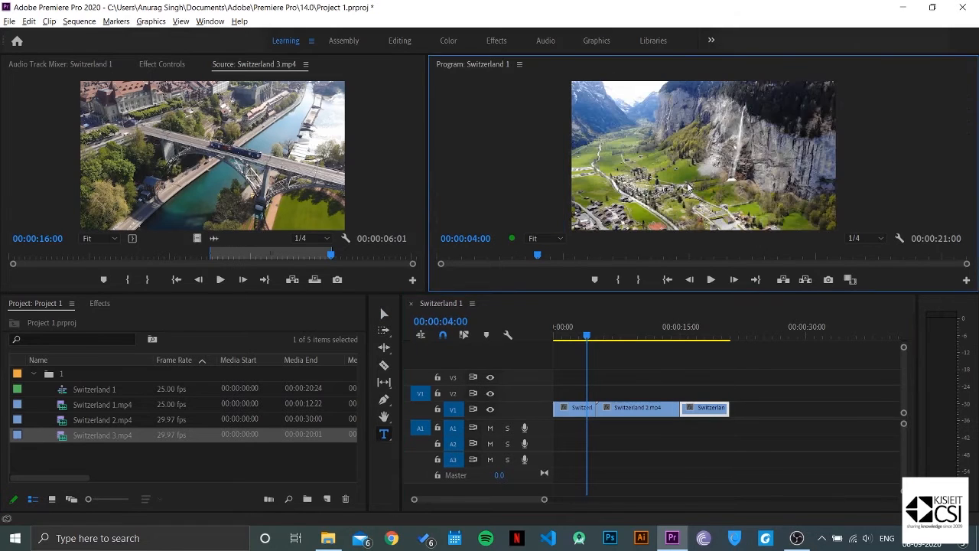
left_click(709, 193)
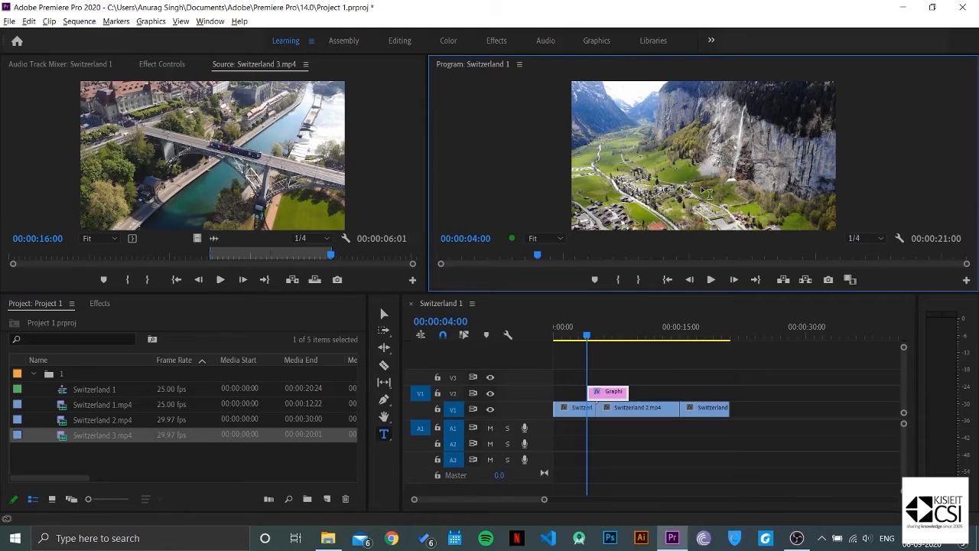
type("asdf")
key("BackSpace")
key("BackSpace")
key("BackSpace")
key("BackSpace")
type("Swiss")
key("BackSpace")
key("BackSpace")
type("tzerland")
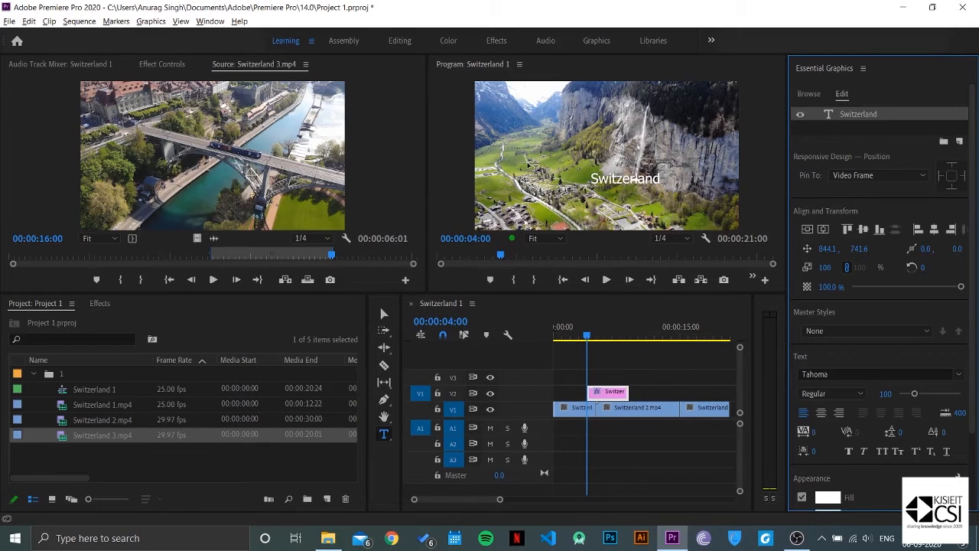
Step: Format the Switzerland title in all caps at font size 151 and center it horizontally and vertically in the frame
left_click(210, 20)
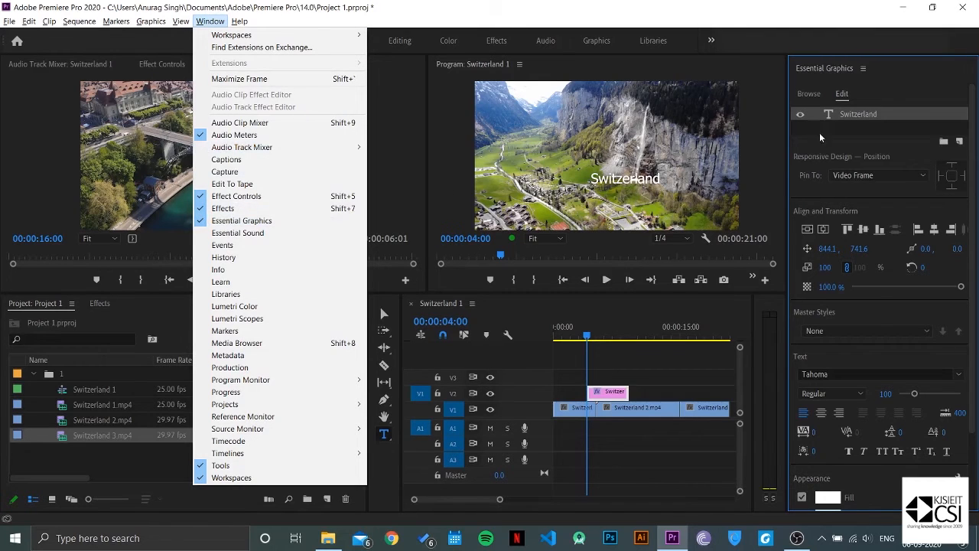
left_click(840, 98)
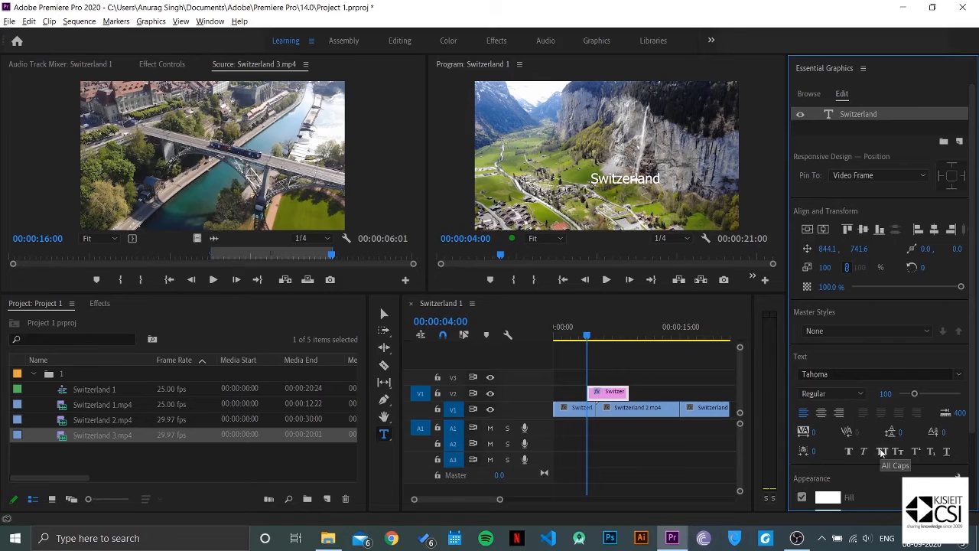
left_click(881, 451)
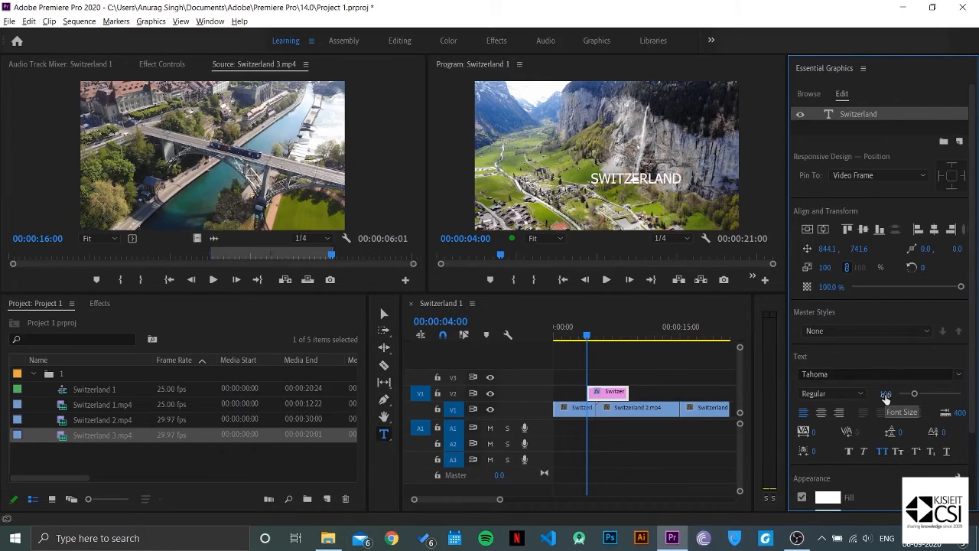
left_click_drag(885, 394, 921, 393)
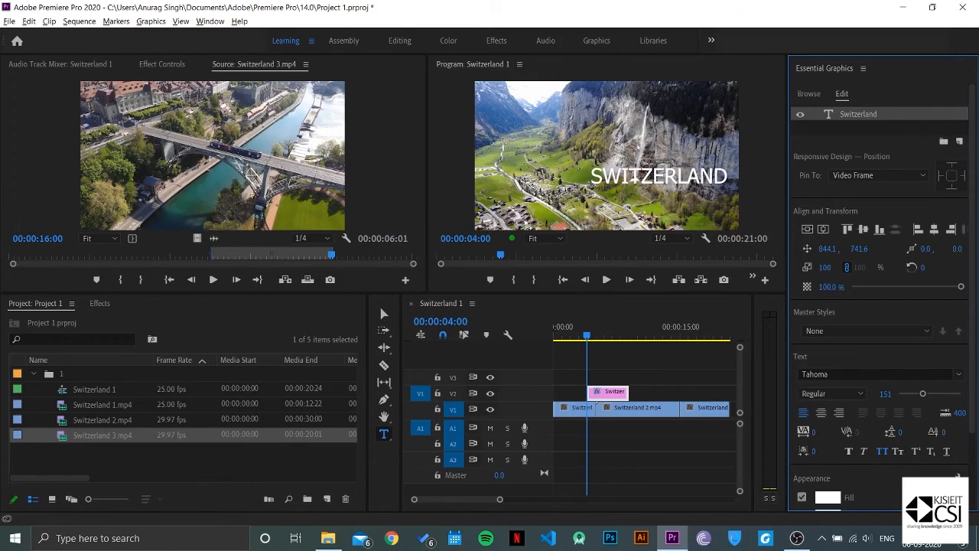
left_click(823, 232)
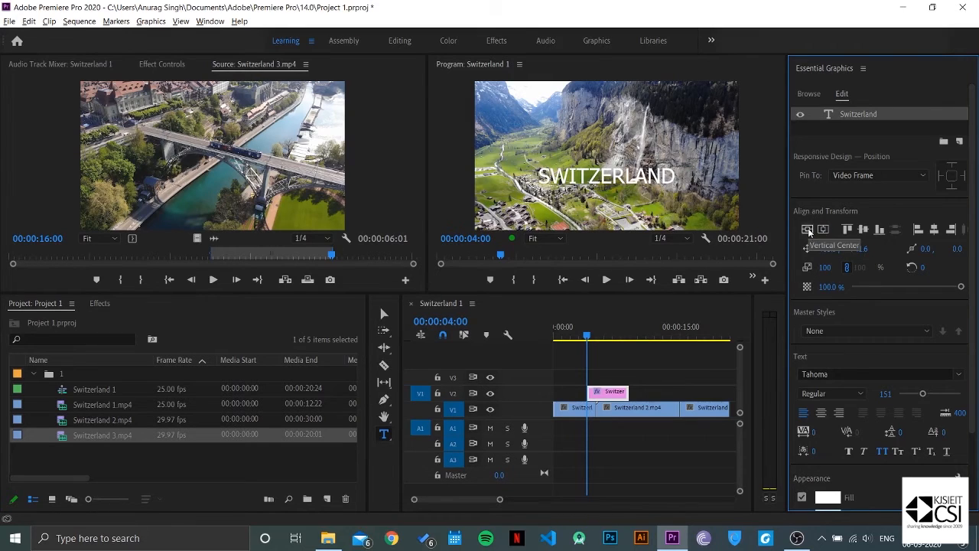
left_click(809, 230)
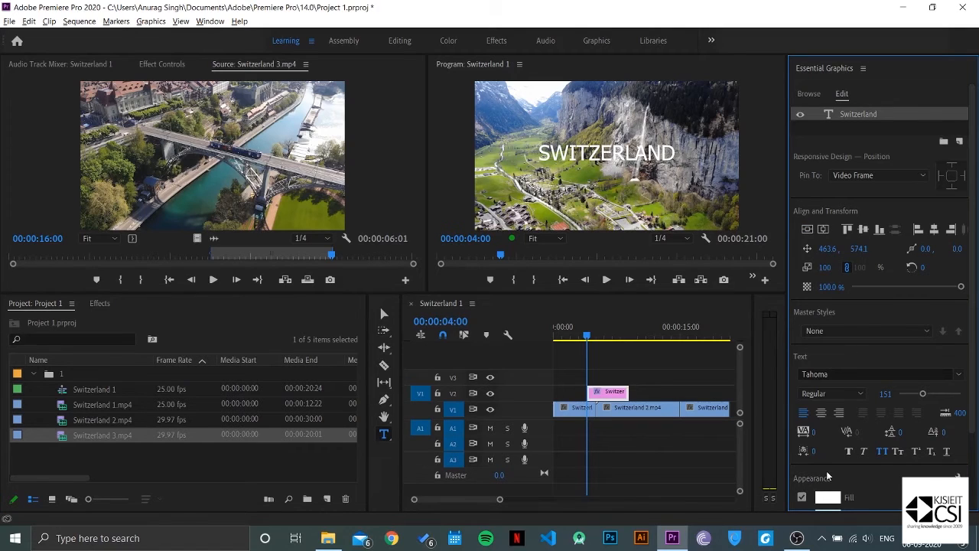
Step: Apply faux bold to the Switzerland title and close the Essential Graphics panel
left_click(850, 452)
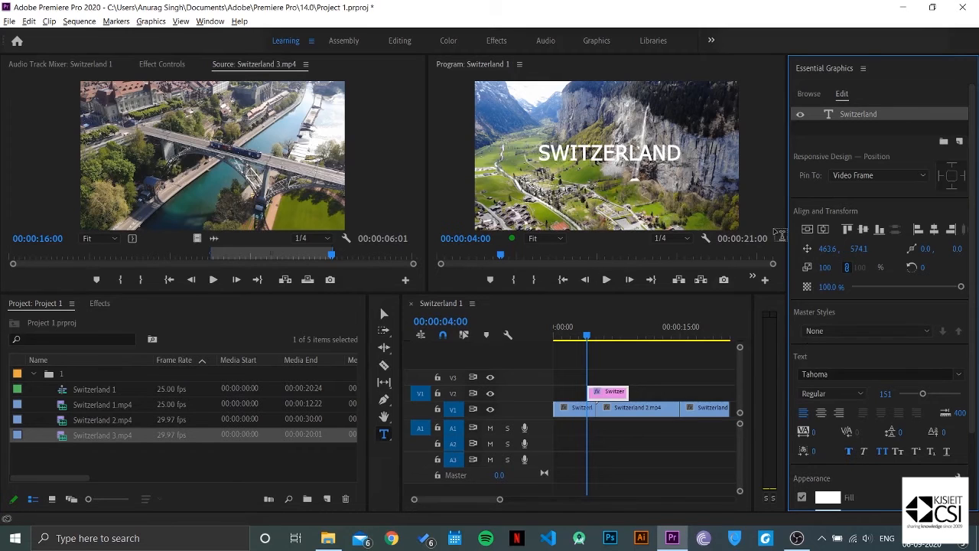
left_click(862, 68)
left_click(807, 71)
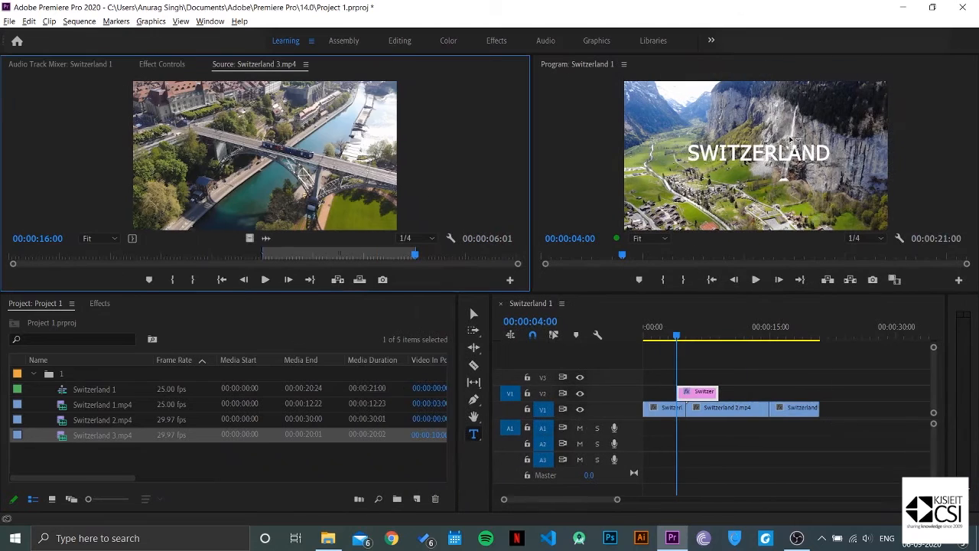
Step: Extend the Switzerland title clip on V2 to span the whole sequence from 00:00:00:00 to the end, and play it back
left_click_drag(686, 395, 639, 396)
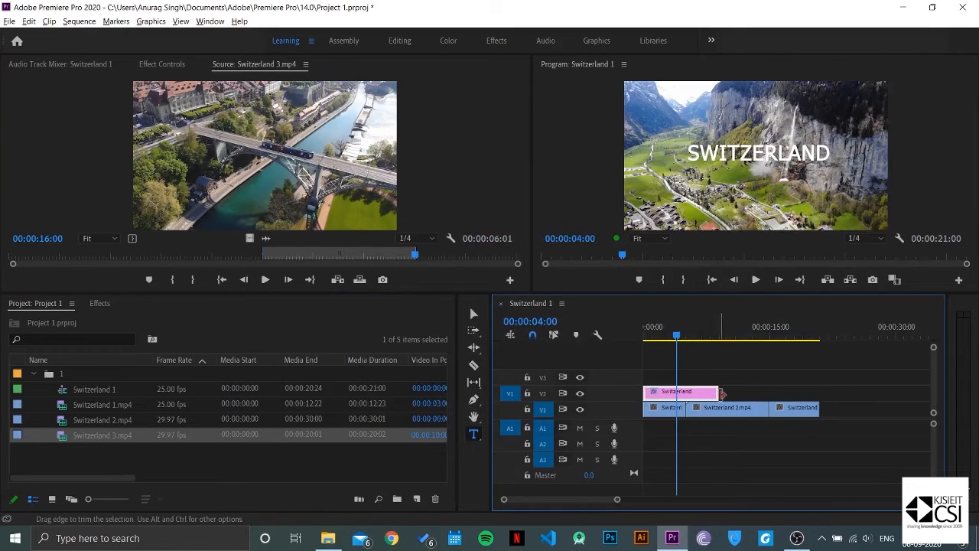
left_click_drag(717, 391, 818, 388)
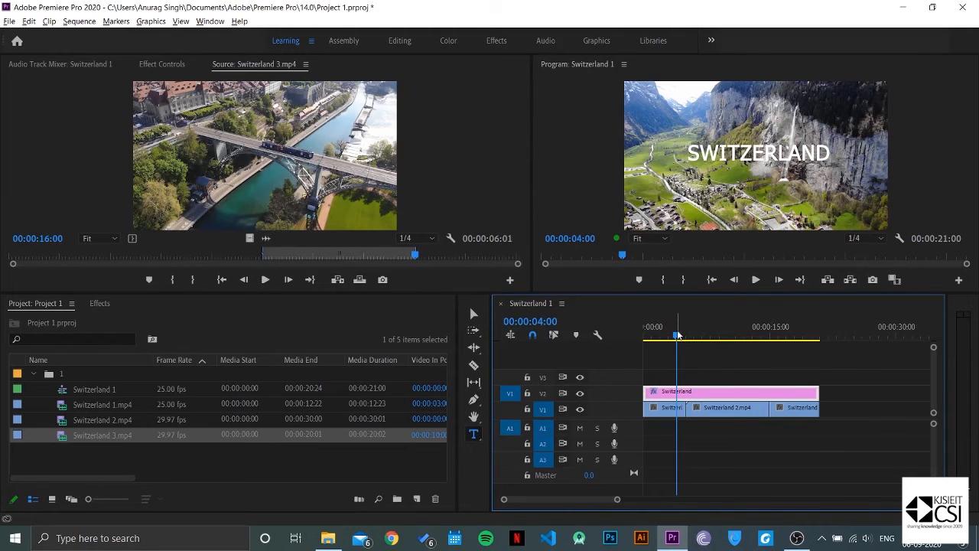
left_click_drag(676, 334, 635, 335)
key("space")
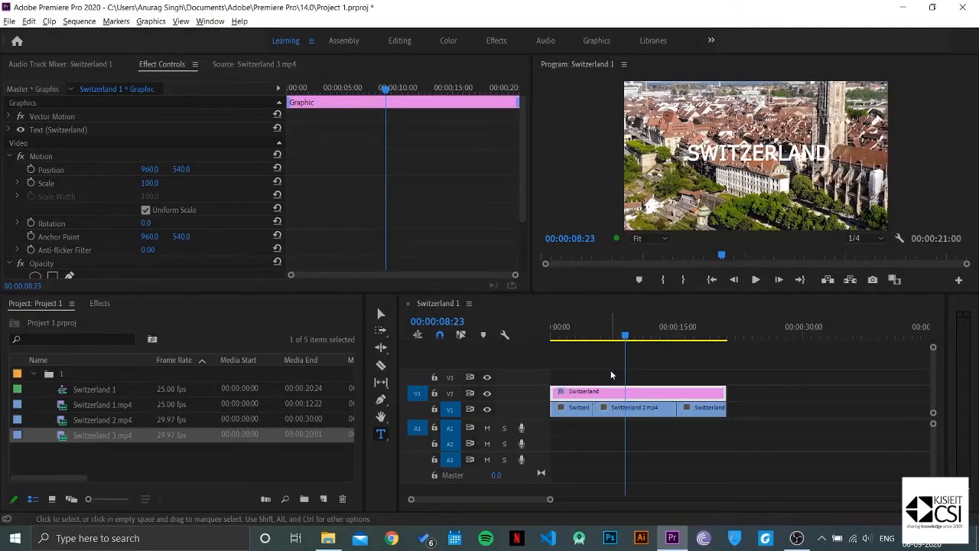
Step: Try shifting the Switzerland title horizontally, and return its horizontal position to 960
scroll(212, 173, "down", 3)
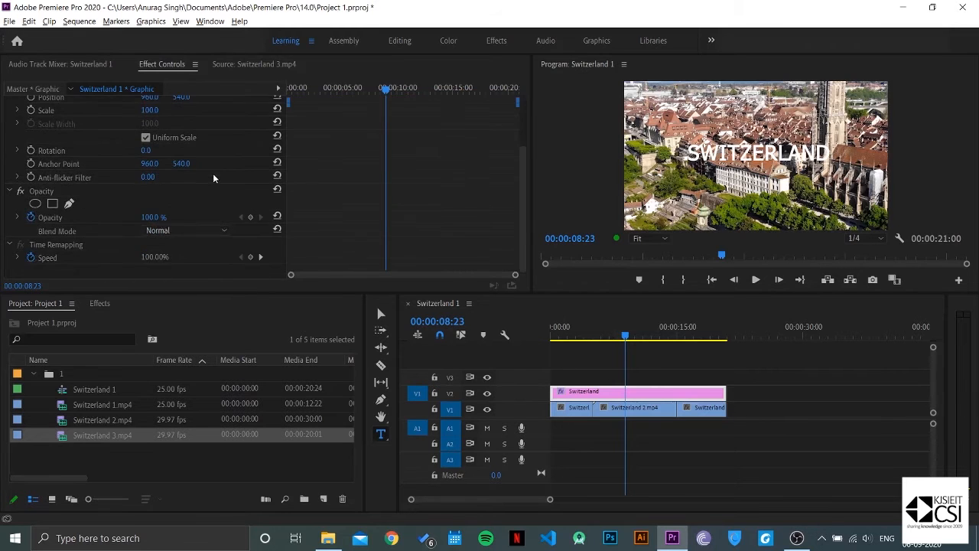
scroll(213, 172, "up", 3)
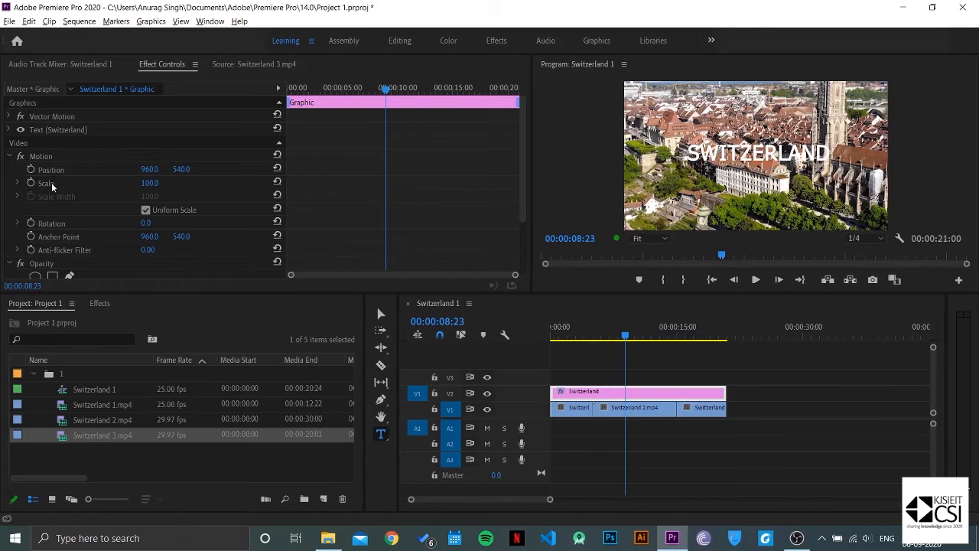
scroll(66, 218, "down", 3)
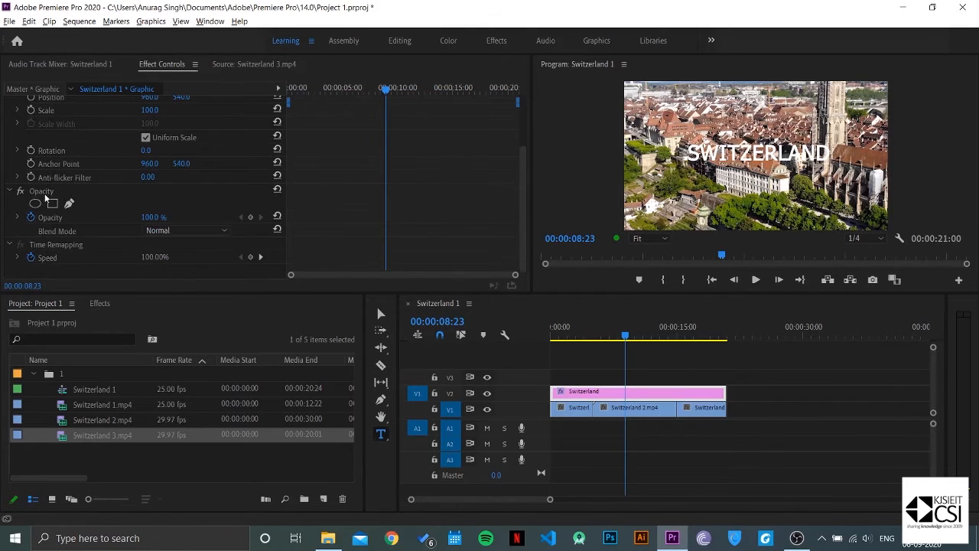
scroll(111, 160, "up", 3)
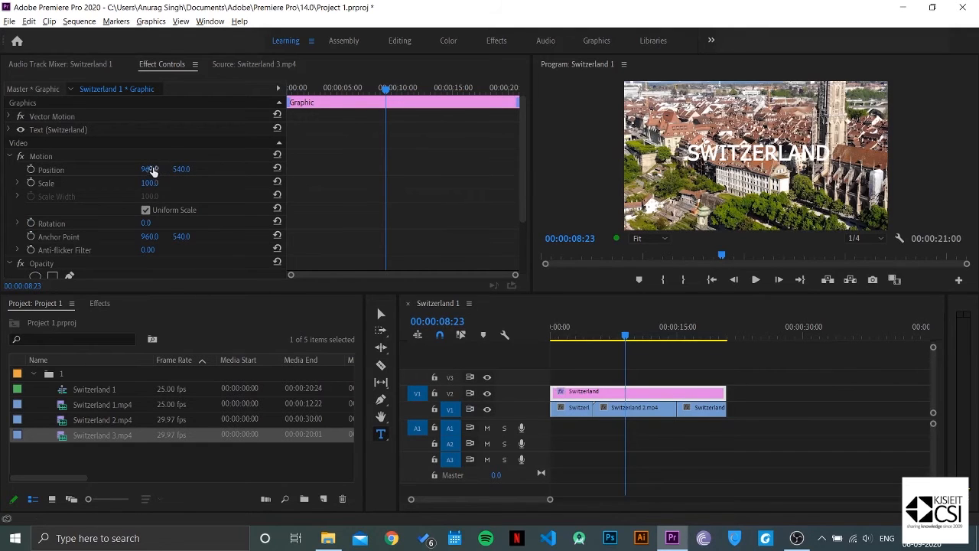
left_click_drag(152, 170, 152, 169)
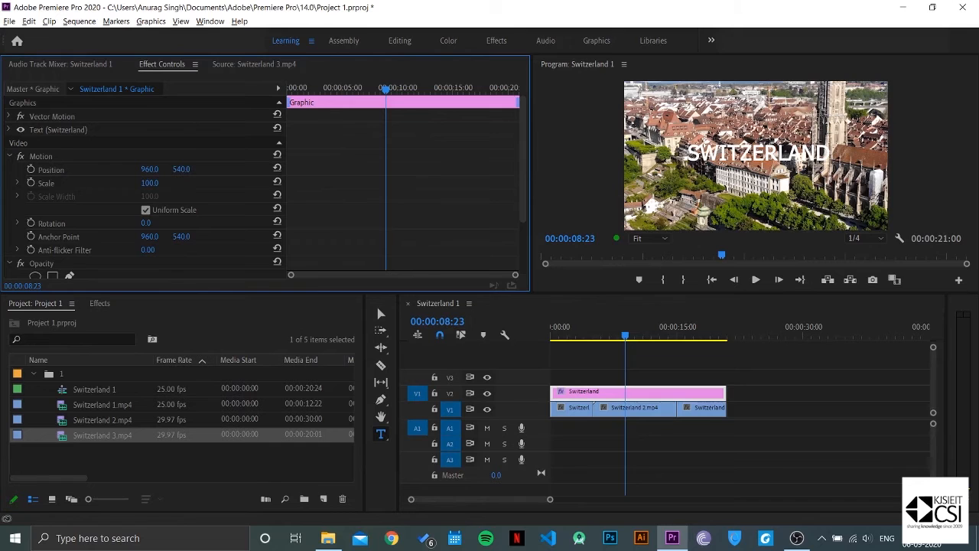
left_click_drag(152, 169, 72, 170)
left_click(150, 170)
type("960")
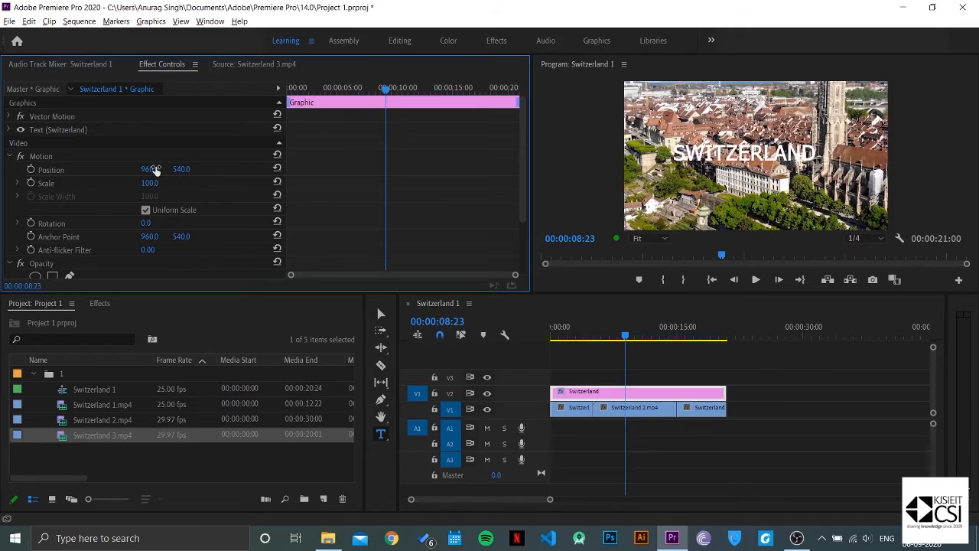
key("Return")
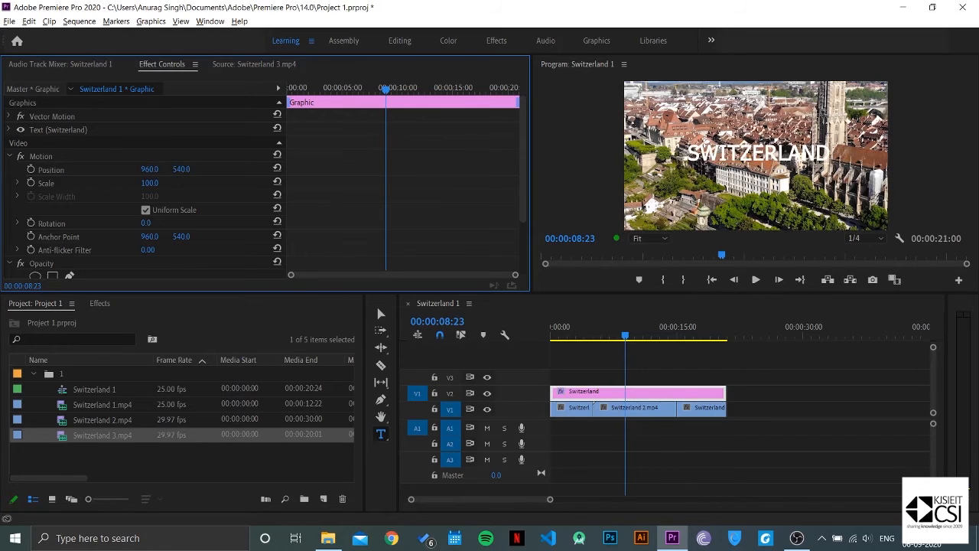
Step: Move the Switzerland title to the lower right of the frame at position 1196, 913
left_click_drag(182, 169, 399, 169)
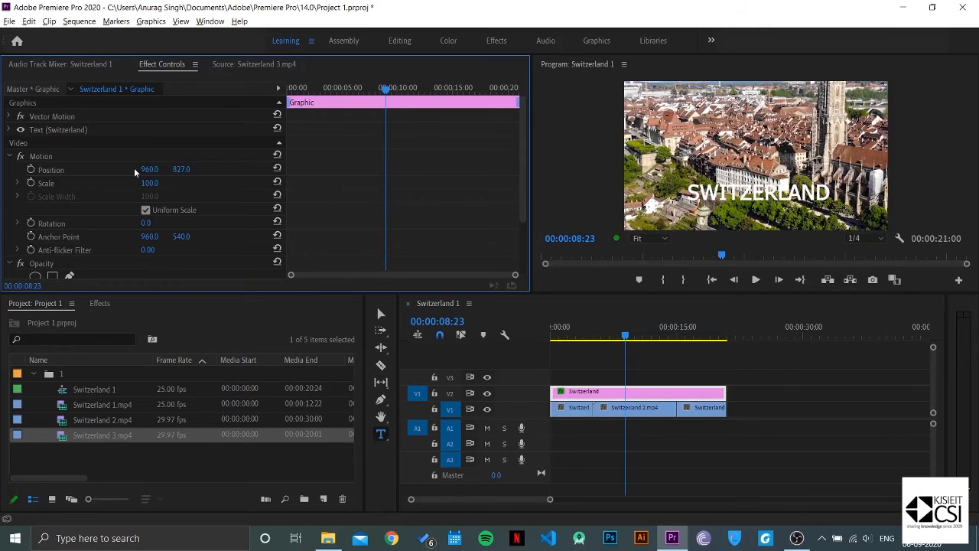
left_click_drag(149, 169, 329, 169)
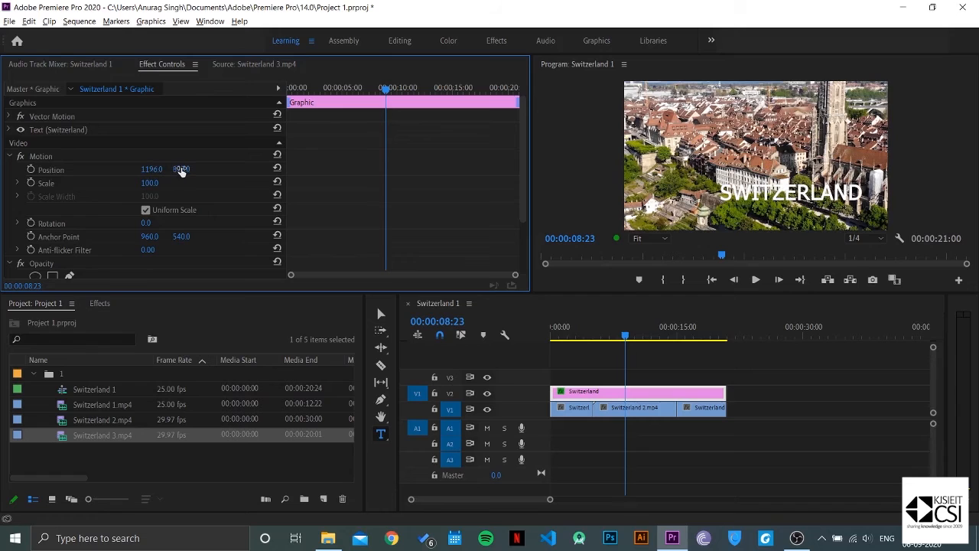
left_click_drag(186, 169, 252, 169)
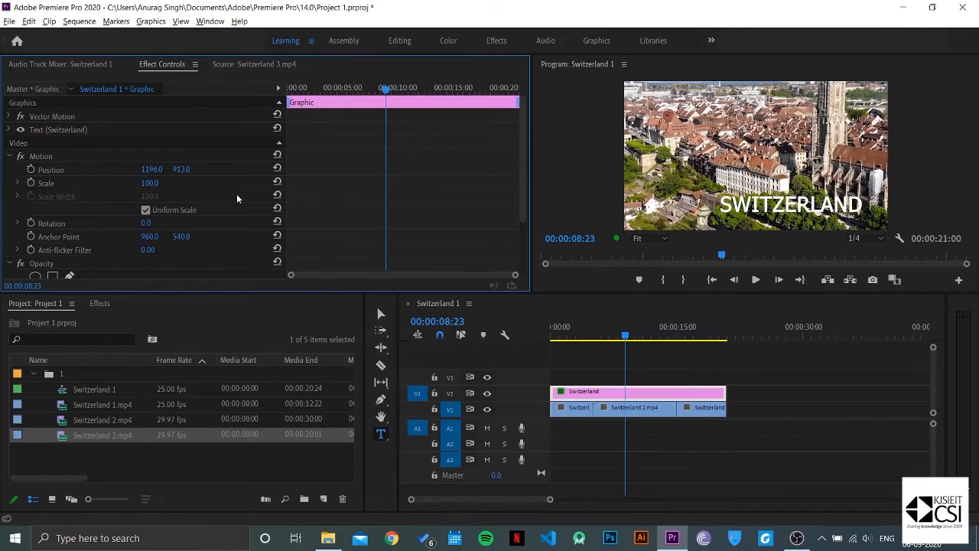
Step: Try adjusting the opacity of the Switzerland title
scroll(245, 198, "down", 2)
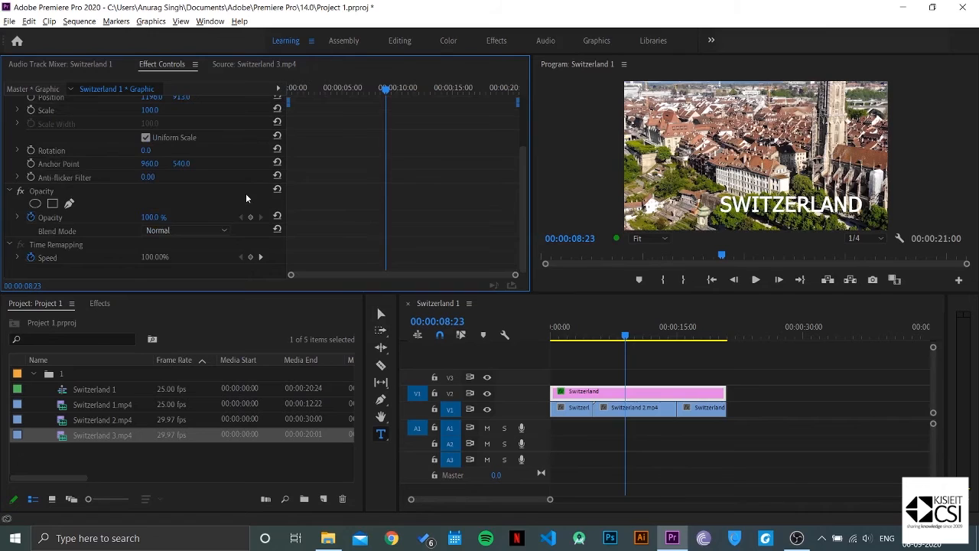
scroll(246, 199, "down", 1)
mouse_move(152, 217)
left_mouse_down()
mouse_move(99, 217)
mouse_move(165, 220)
left_mouse_up()
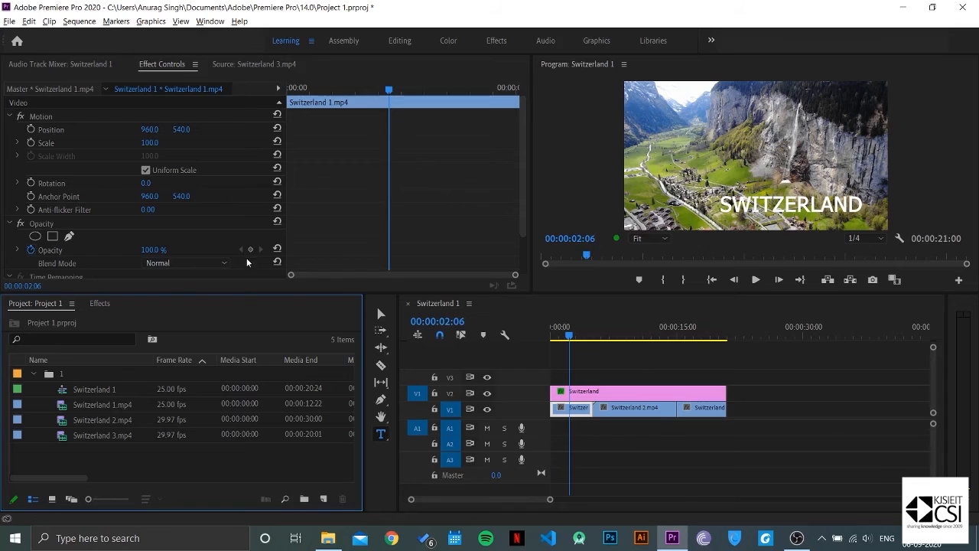
Step: Apply a Dip to Black transition to the start of Switzerland 1.mp4 on V1 and view the sequence's first frame
left_click(108, 303)
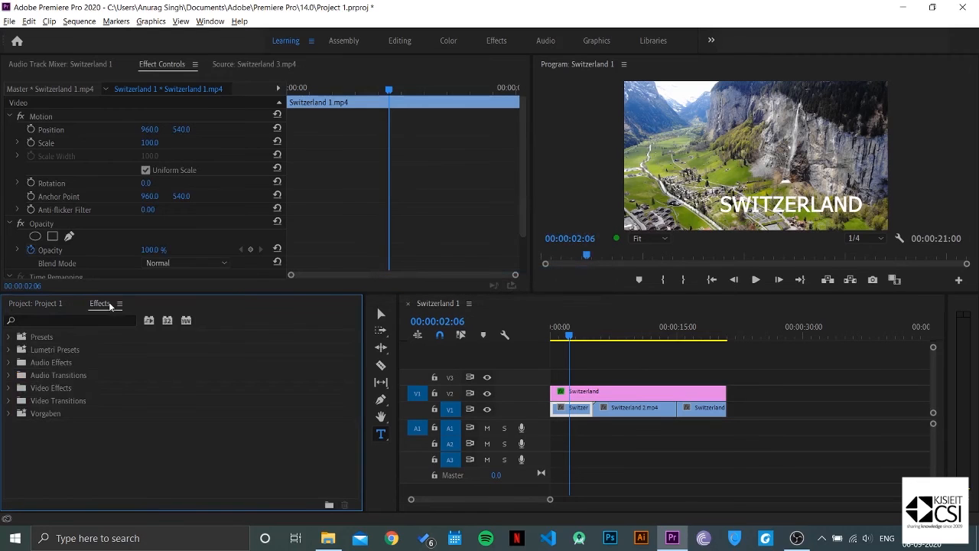
left_click(95, 320)
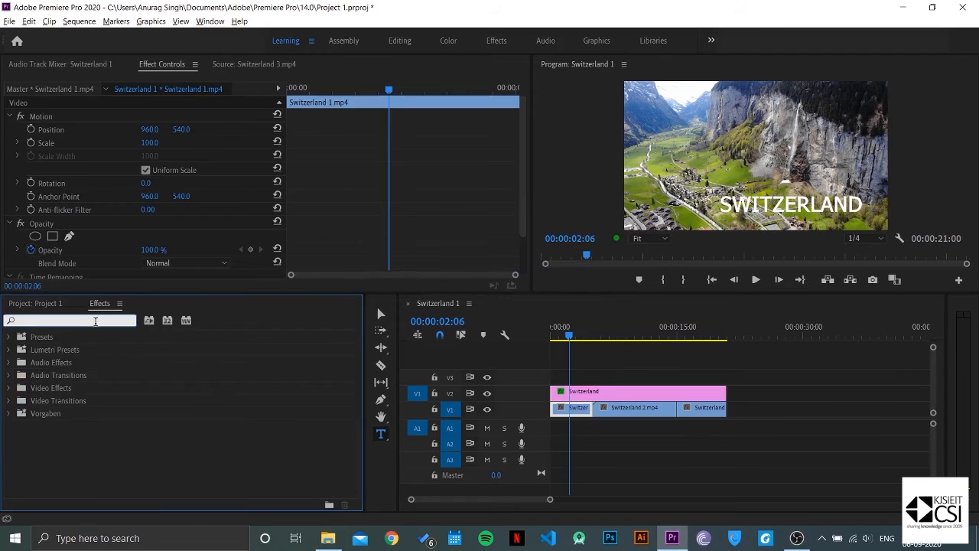
type("dip")
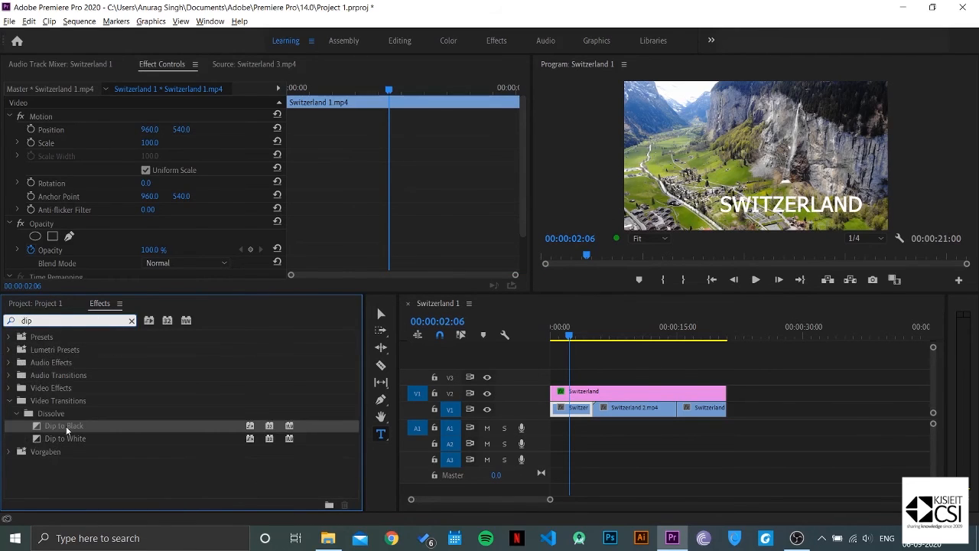
left_click_drag(66, 426, 554, 420)
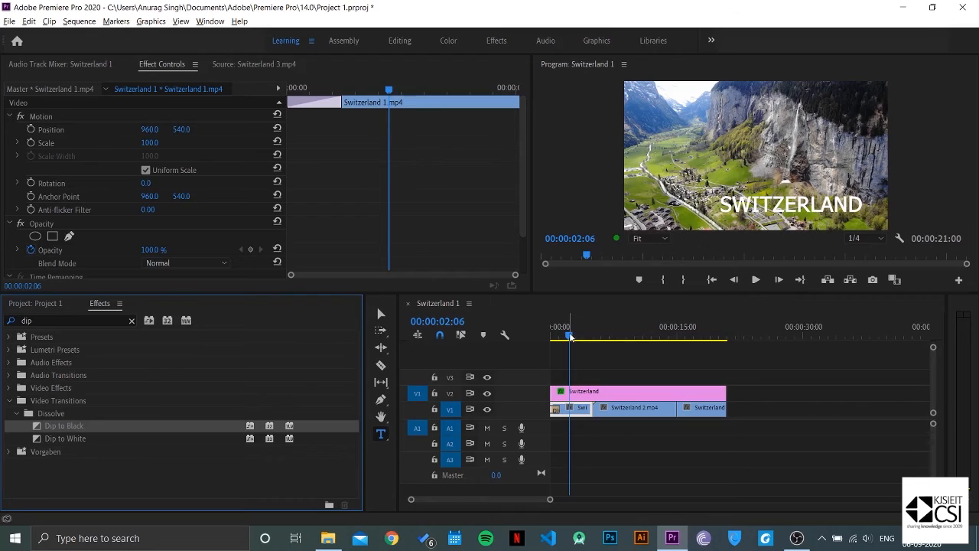
left_click_drag(571, 335, 544, 329)
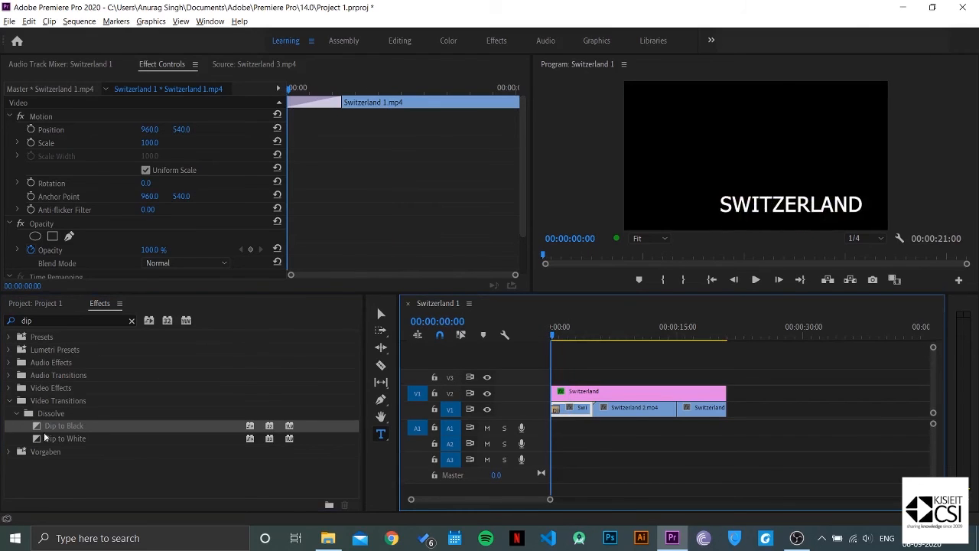
Step: Apply a Dip to Black transition to the start of the Switzerland title on V2 and preview the opening
mouse_move(49, 426)
left_mouse_down()
mouse_move(561, 368)
mouse_move(554, 392)
left_mouse_up()
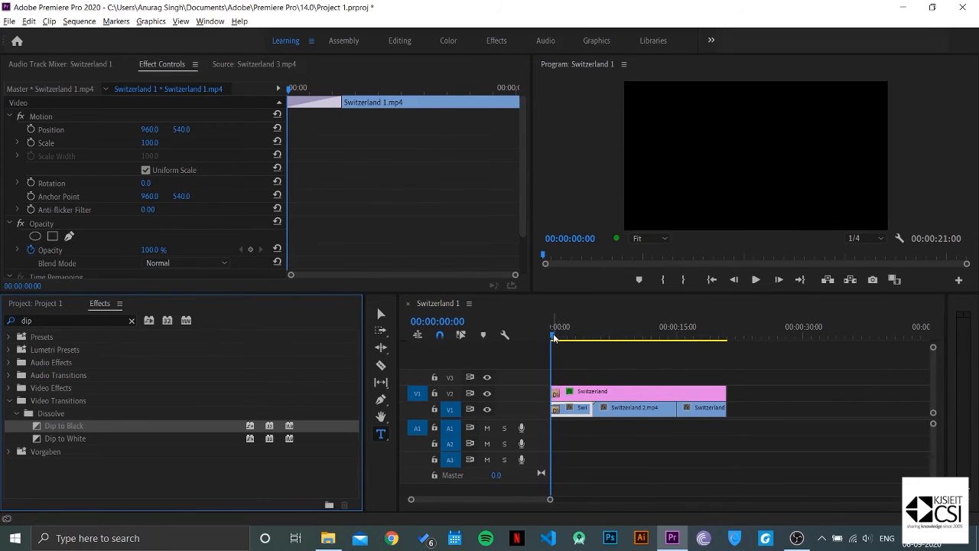
key("space")
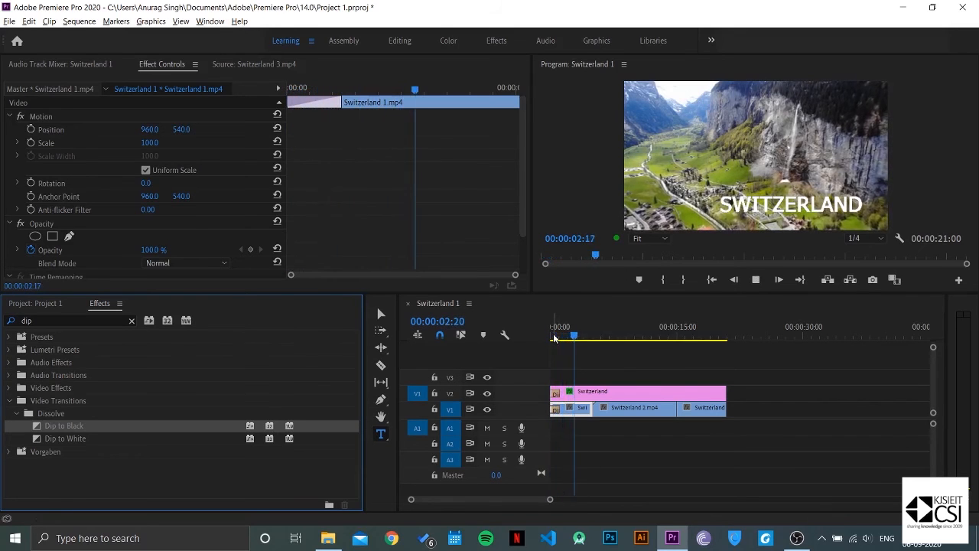
key("space")
Step: Lengthen the opening Dip to Black transitions on the title and Switzerland 1.mp4 to a duration of 00:00:01:12
key("equal")
key("equal")
key("equal")
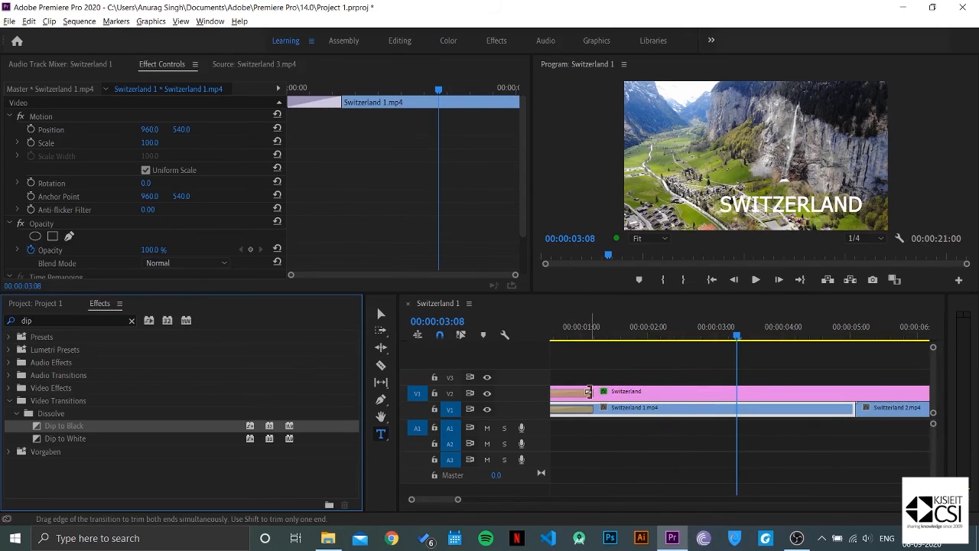
mouse_move(588, 392)
left_mouse_down()
mouse_move(623, 391)
mouse_move(577, 393)
mouse_move(606, 393)
left_mouse_up()
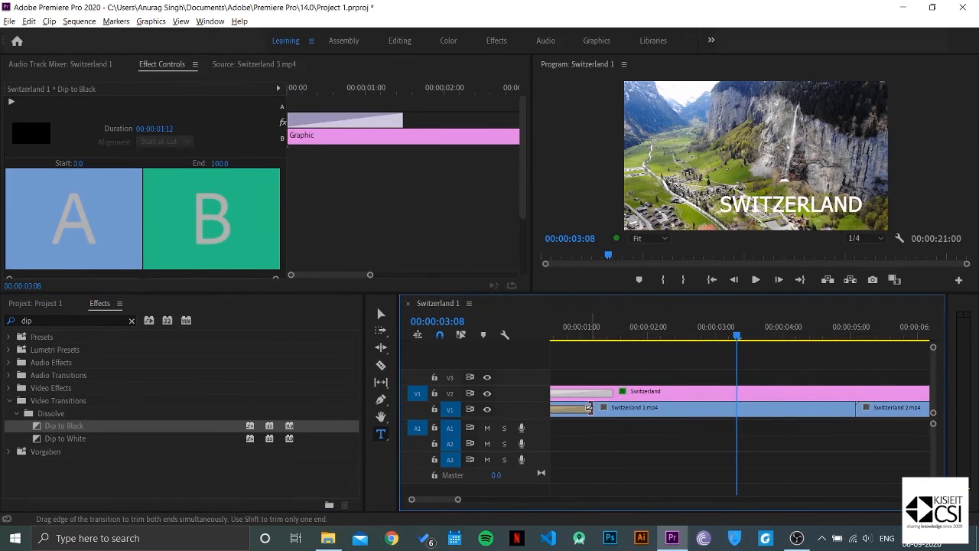
left_click_drag(592, 410, 610, 411)
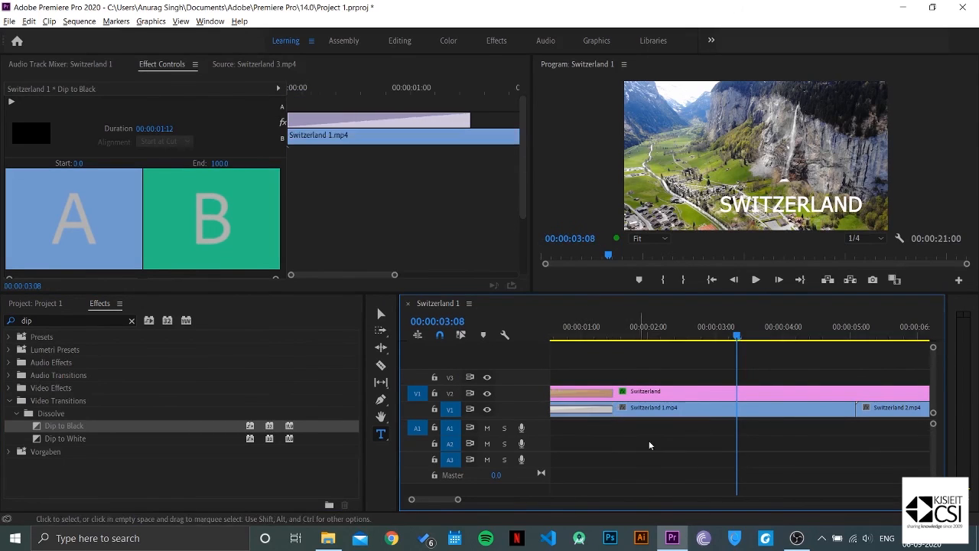
key("backslash")
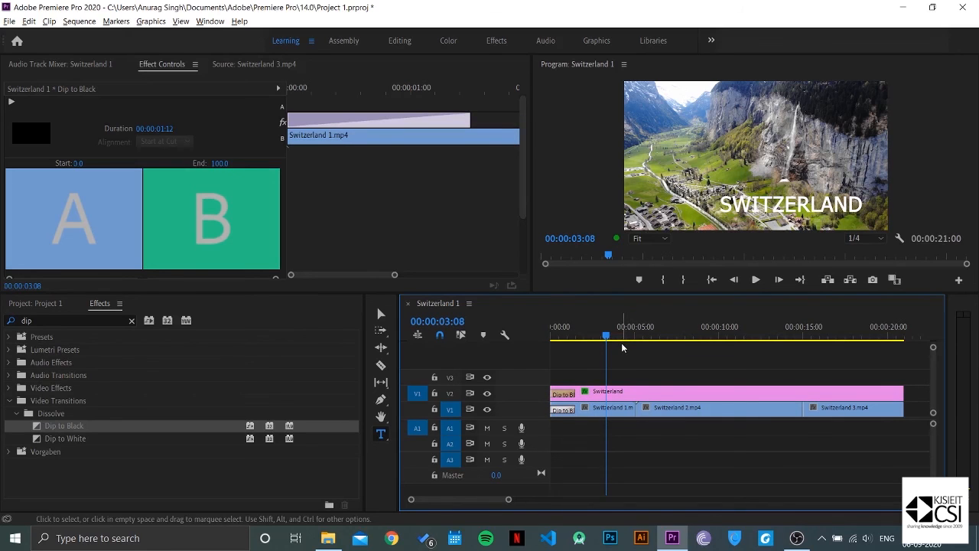
key("minus")
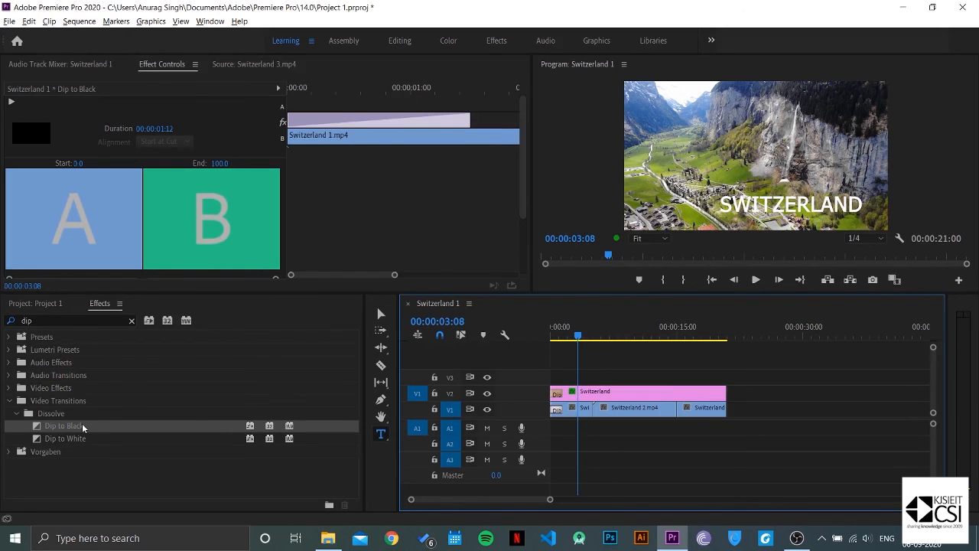